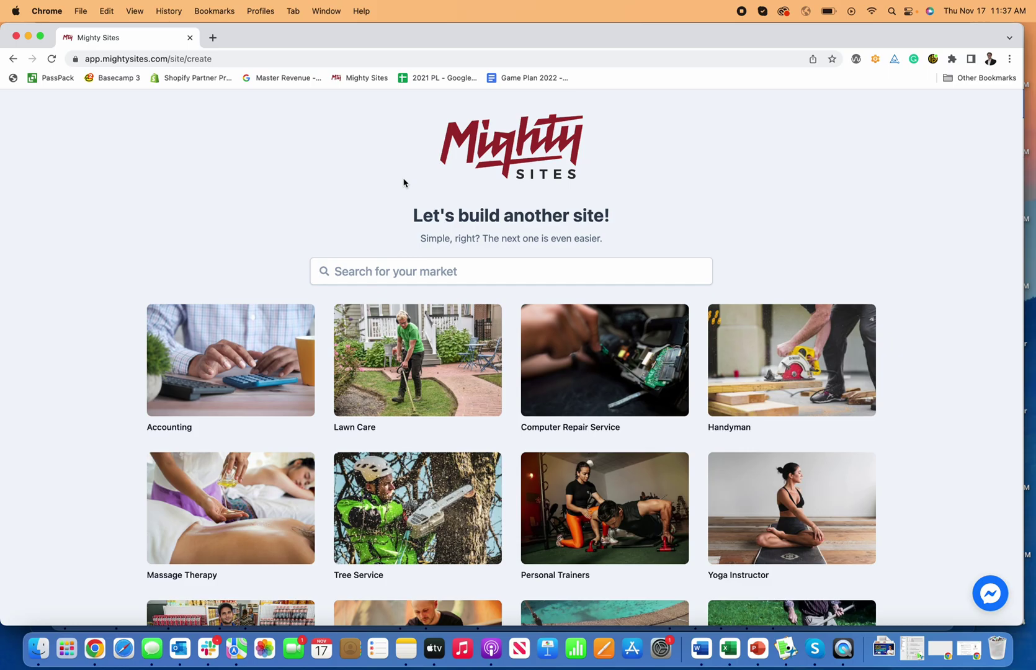
Search the markets for 'lawn' and choose the Lawn Care market for the new site
scroll(520, 306, "down", 15)
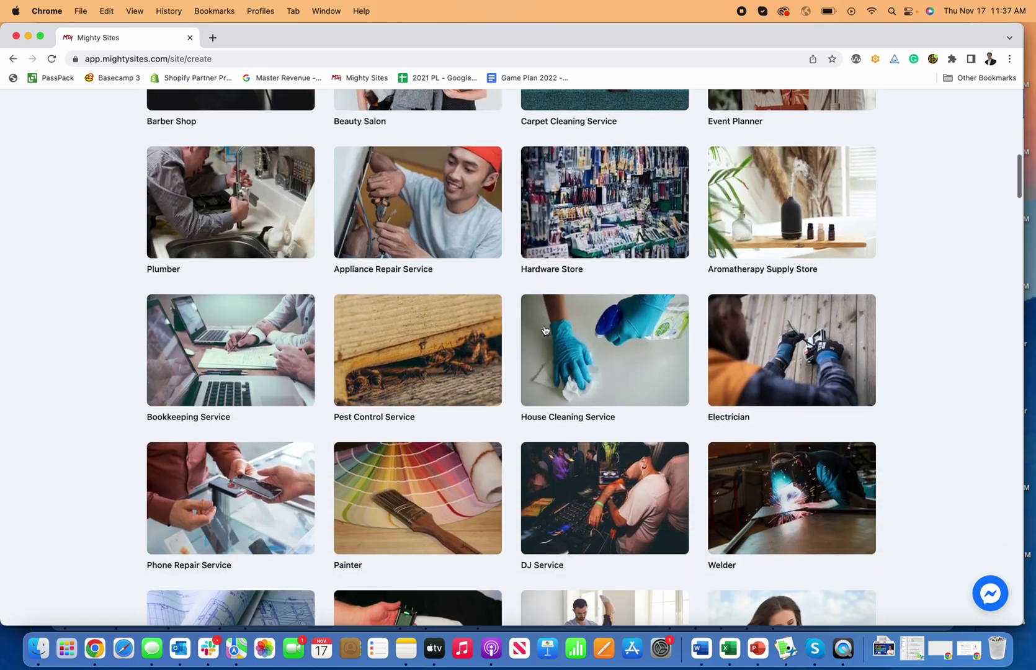
scroll(546, 326, "down", 18)
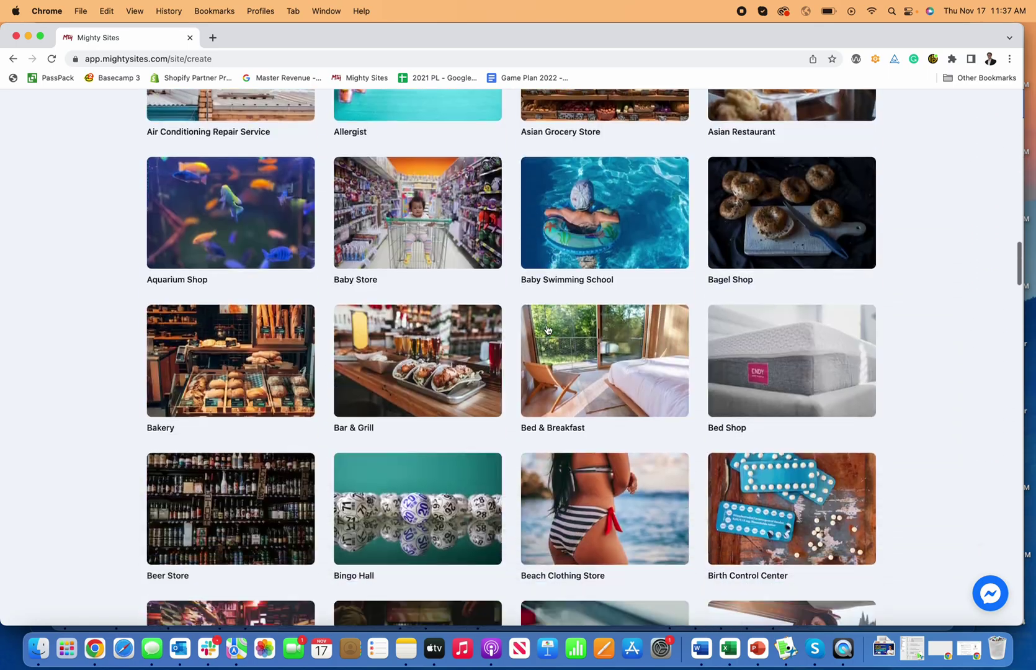
scroll(546, 329, "down", 15)
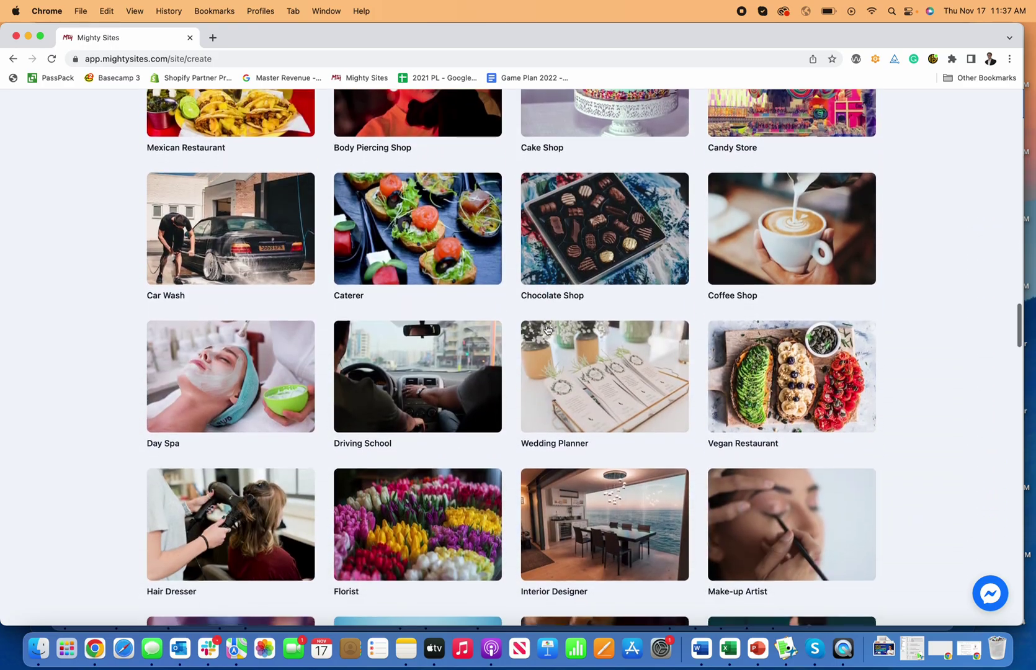
scroll(547, 329, "up", 5)
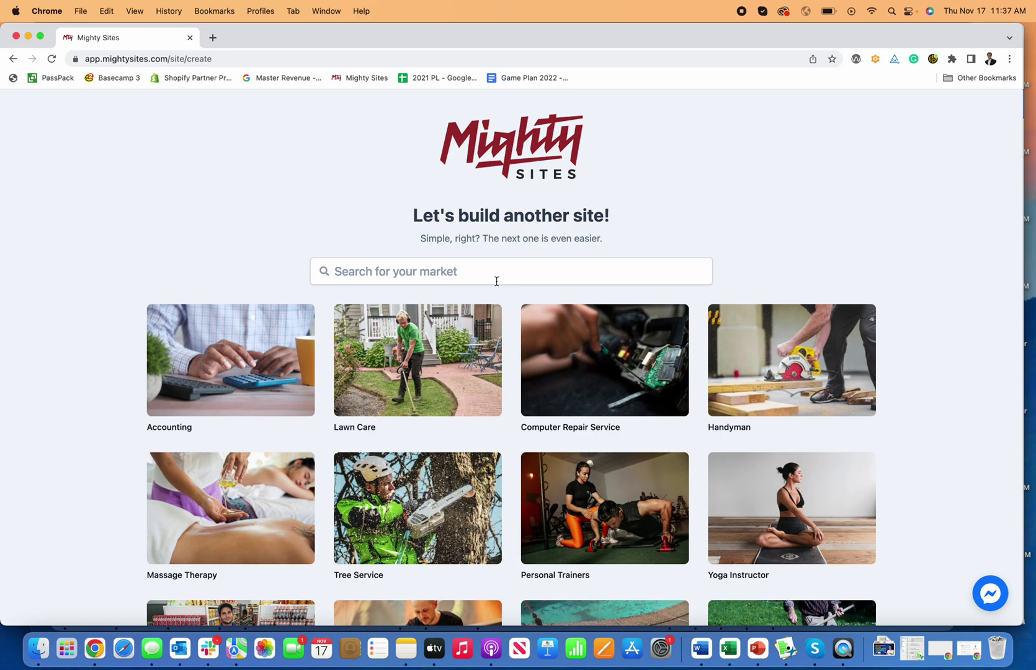
scroll(416, 285, "down", 1)
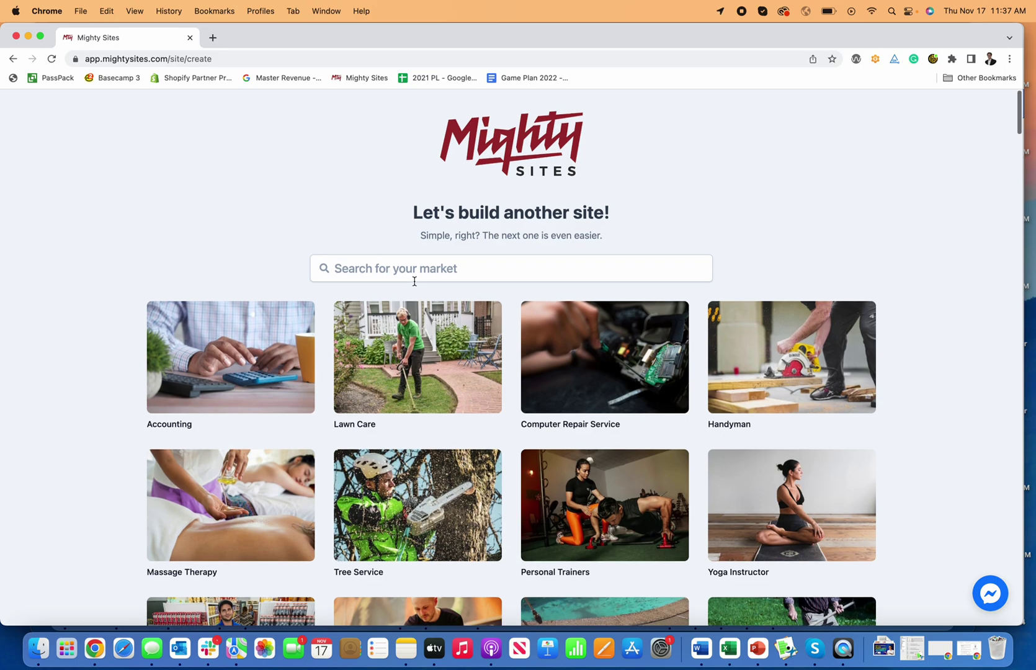
left_click(419, 270)
type("lawn")
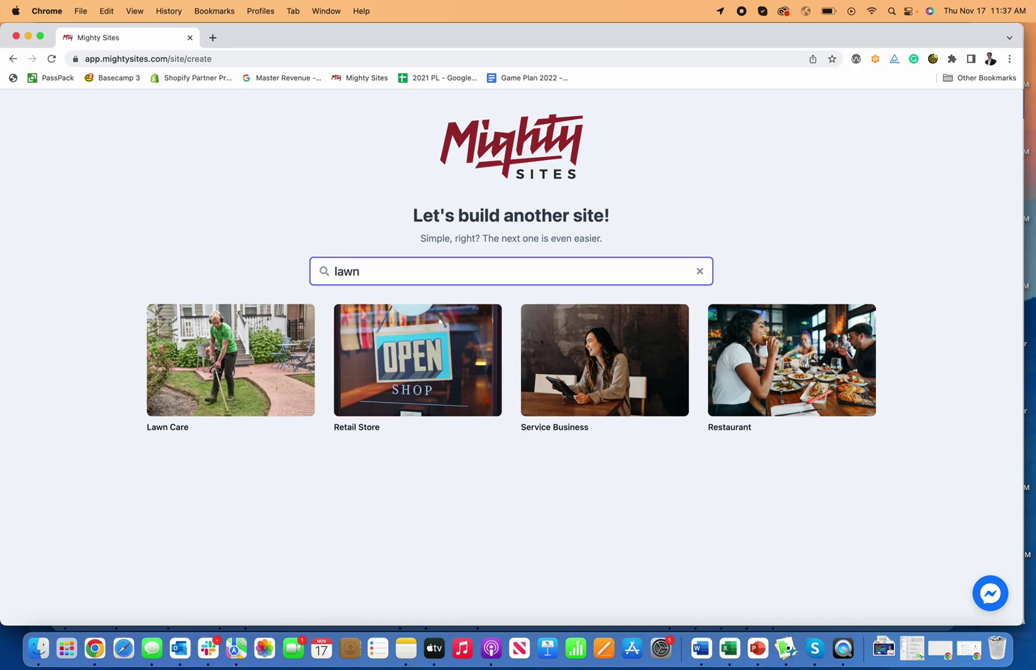
left_click(199, 345)
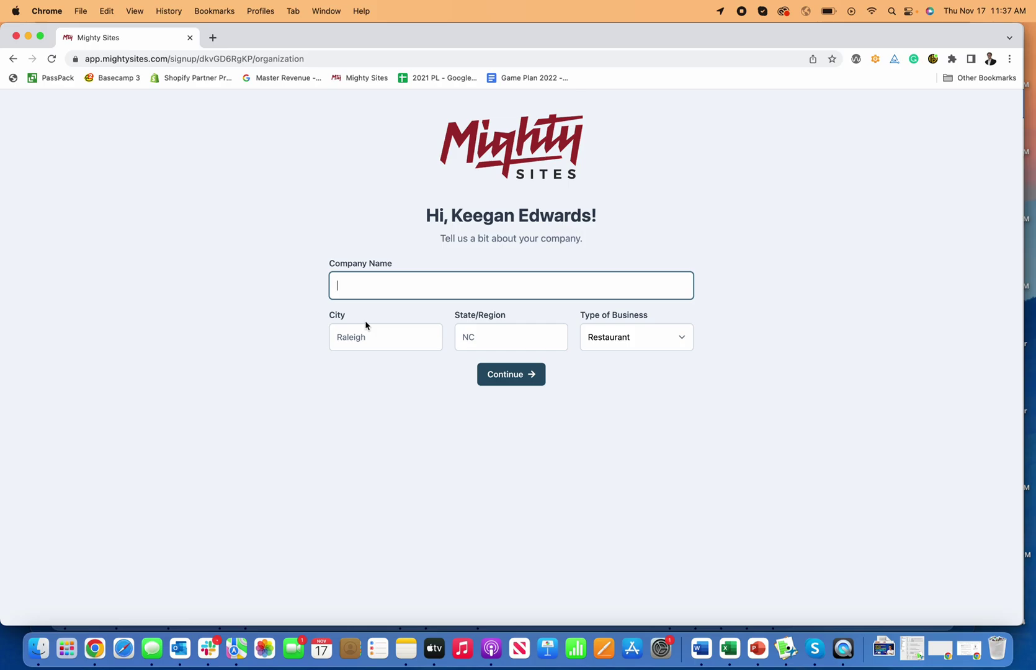
Enter the lawn mowing business name, city Raleigh, state NC, and business type Service
type("Keegan's Lawn Mowing B")
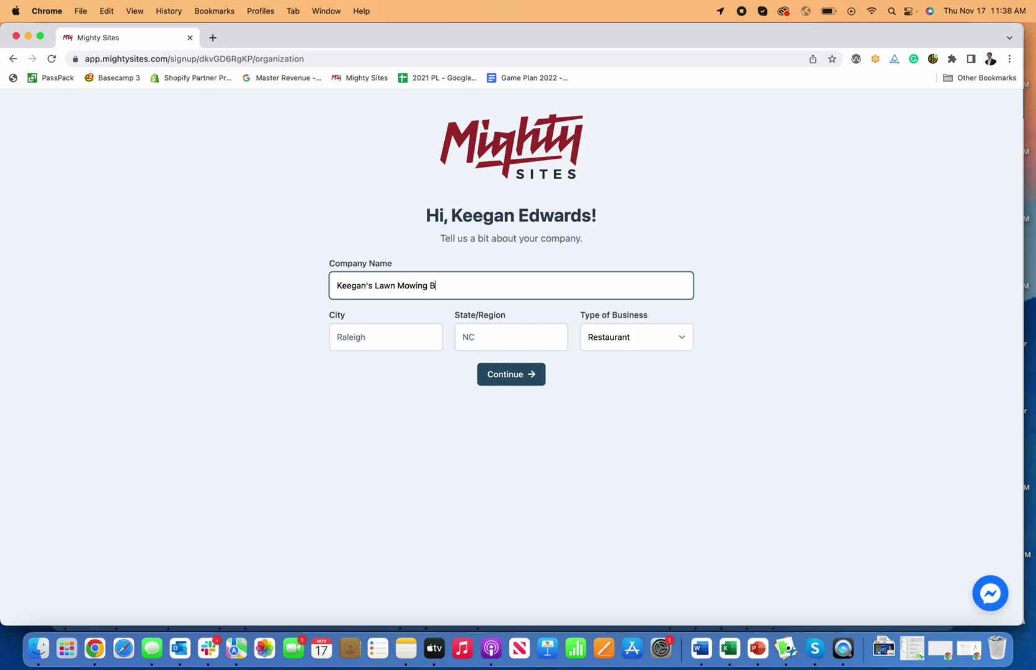
type("usiness")
key("Tab")
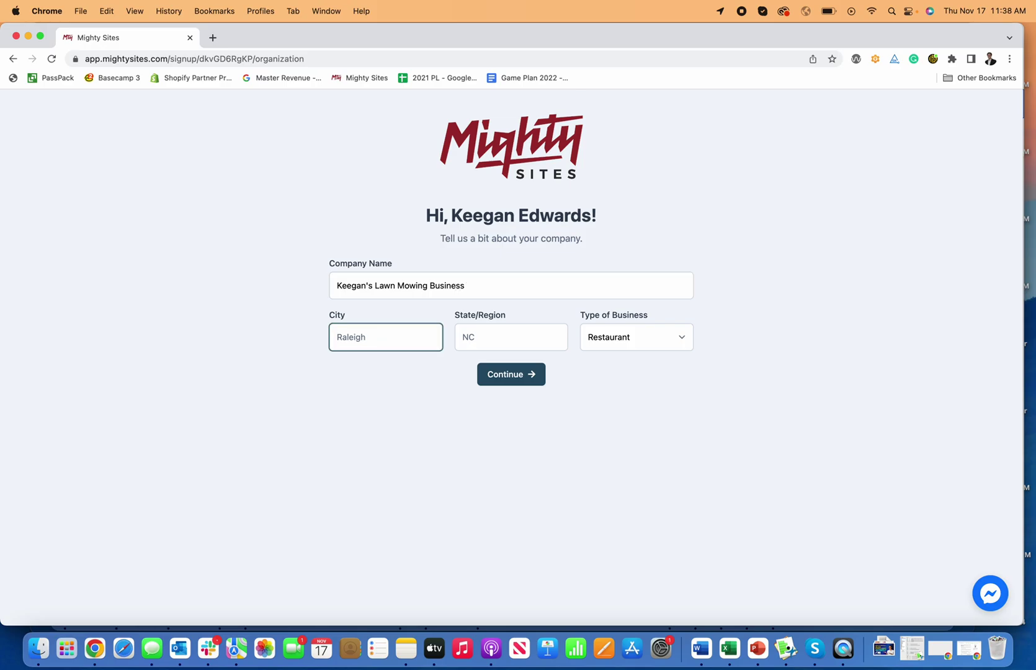
type("Raleigh")
key("Tab")
type("NC")
key("Tab")
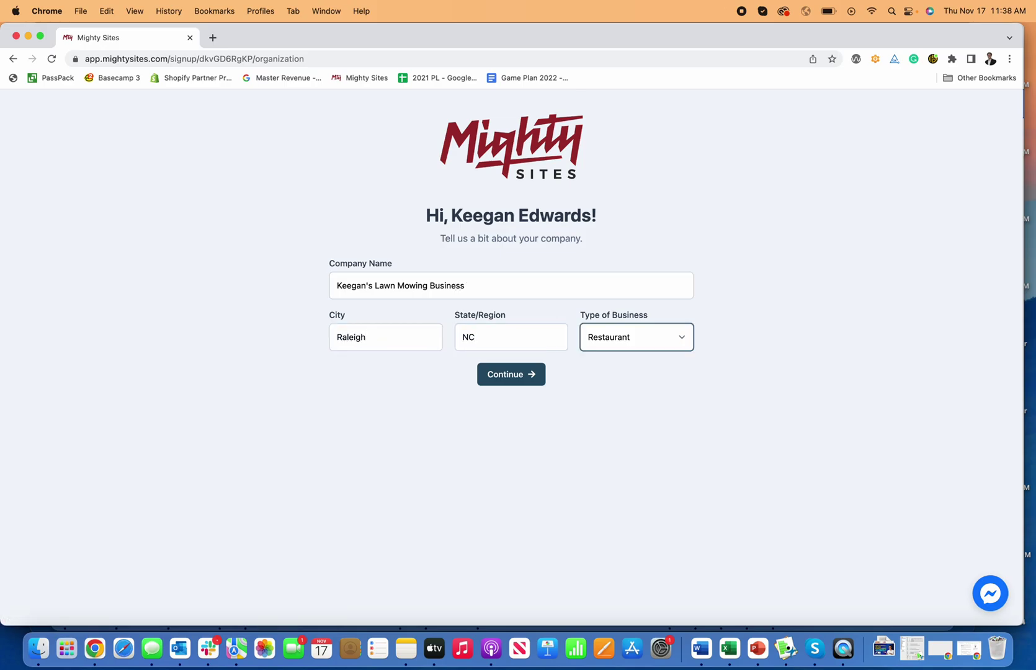
left_click(668, 344)
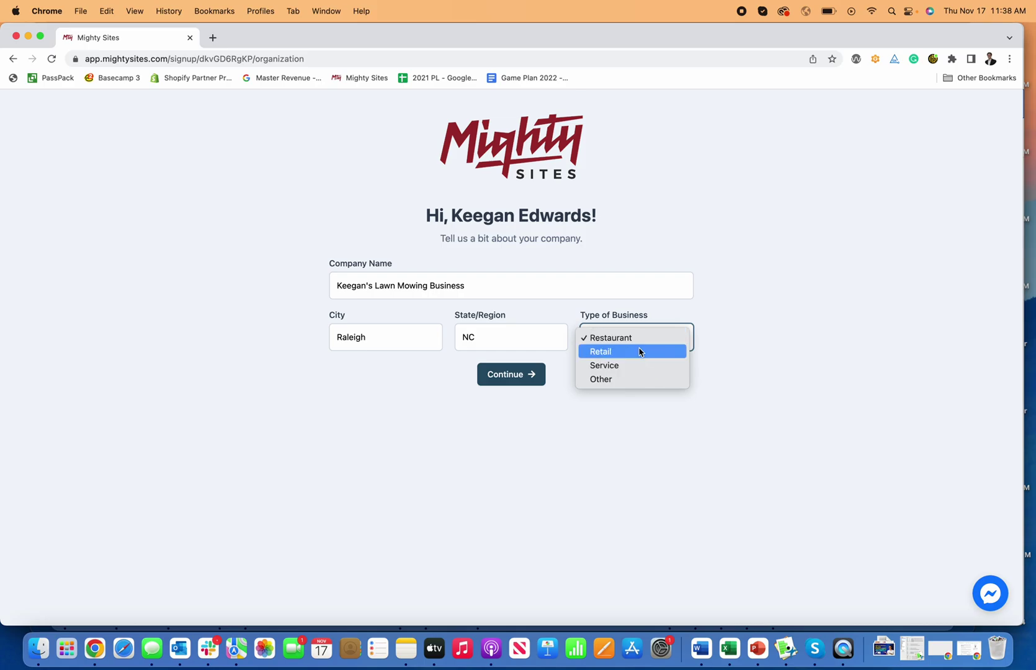
left_click(626, 366)
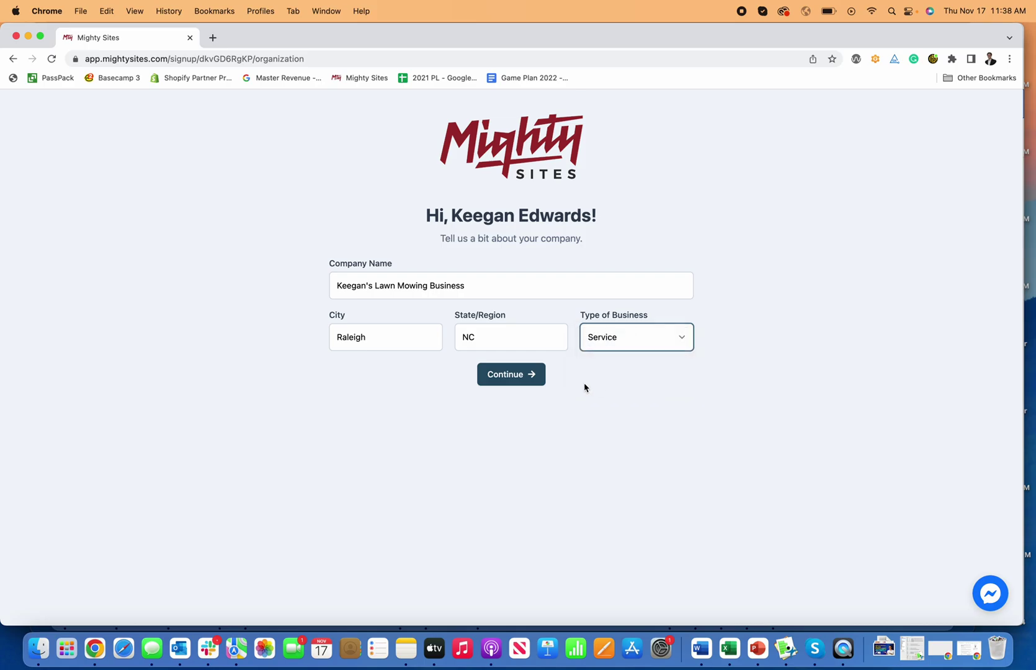
Submit the company details and scroll the generated lawn care site down to the footer and back
left_click(521, 382)
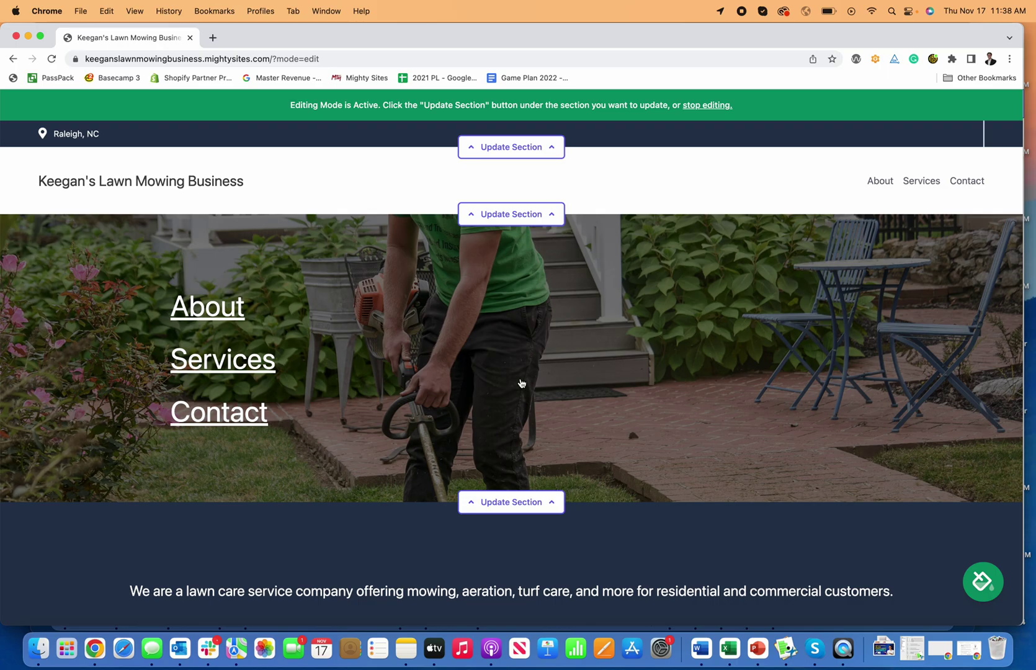
scroll(572, 324, "down", 15)
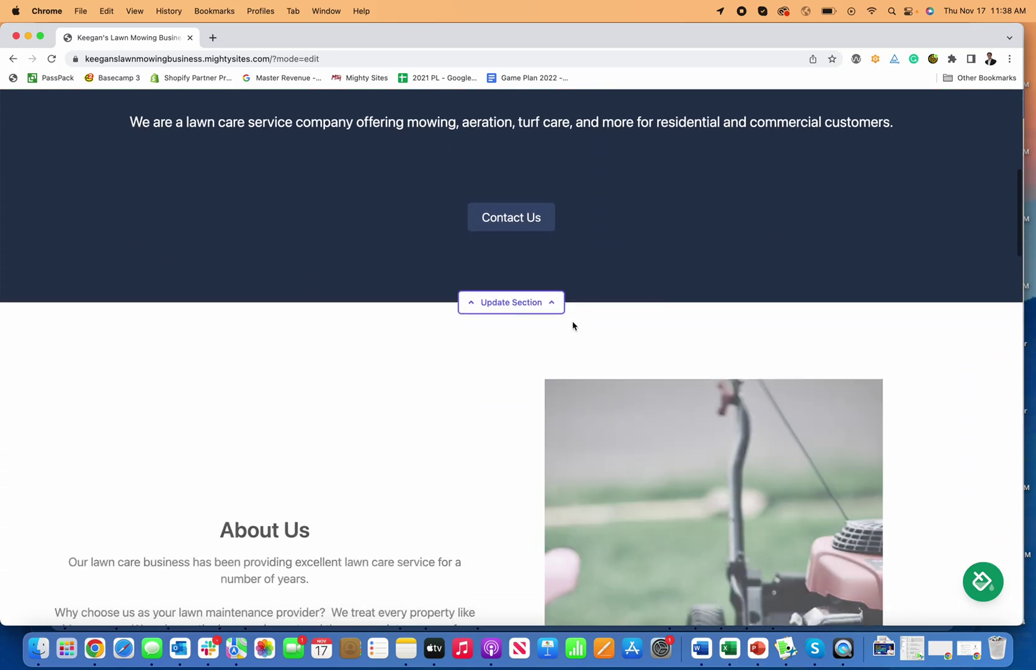
scroll(572, 324, "down", 15)
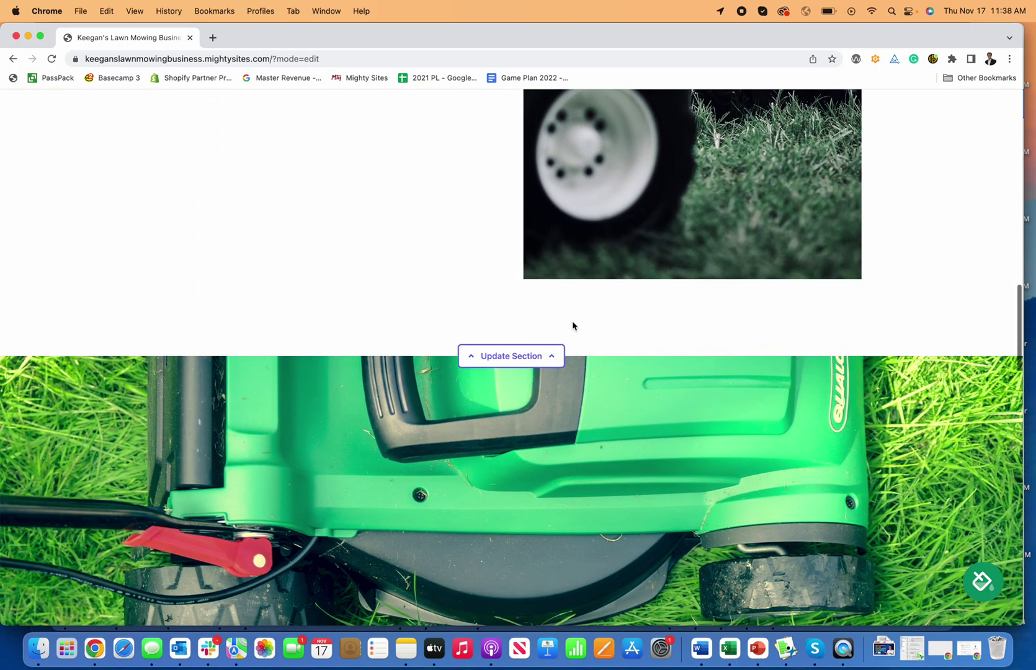
scroll(572, 325, "down", 12)
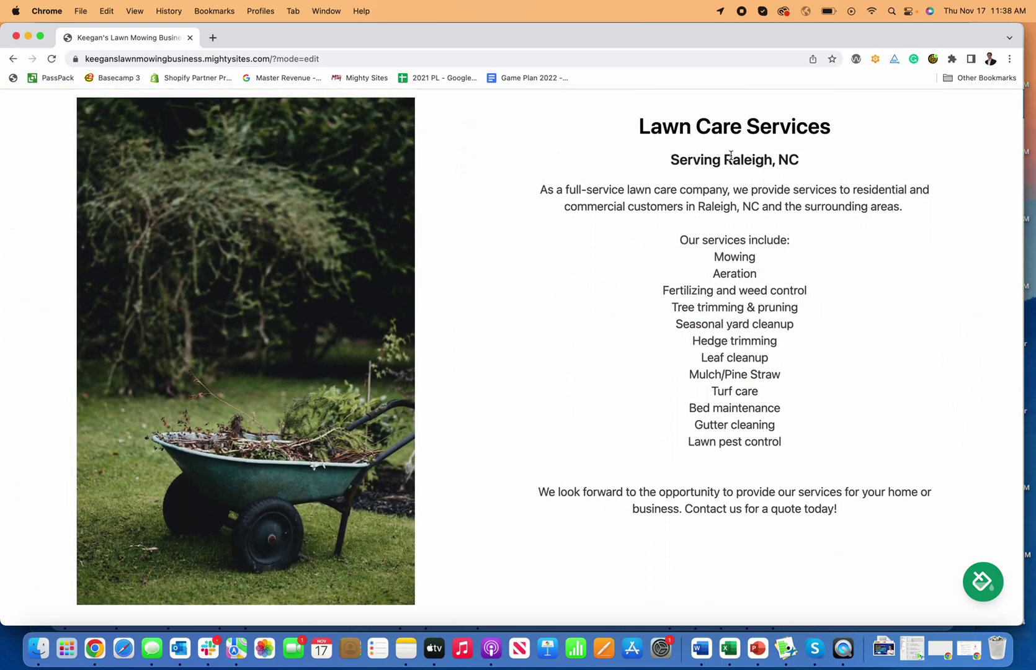
scroll(792, 166, "down", 10)
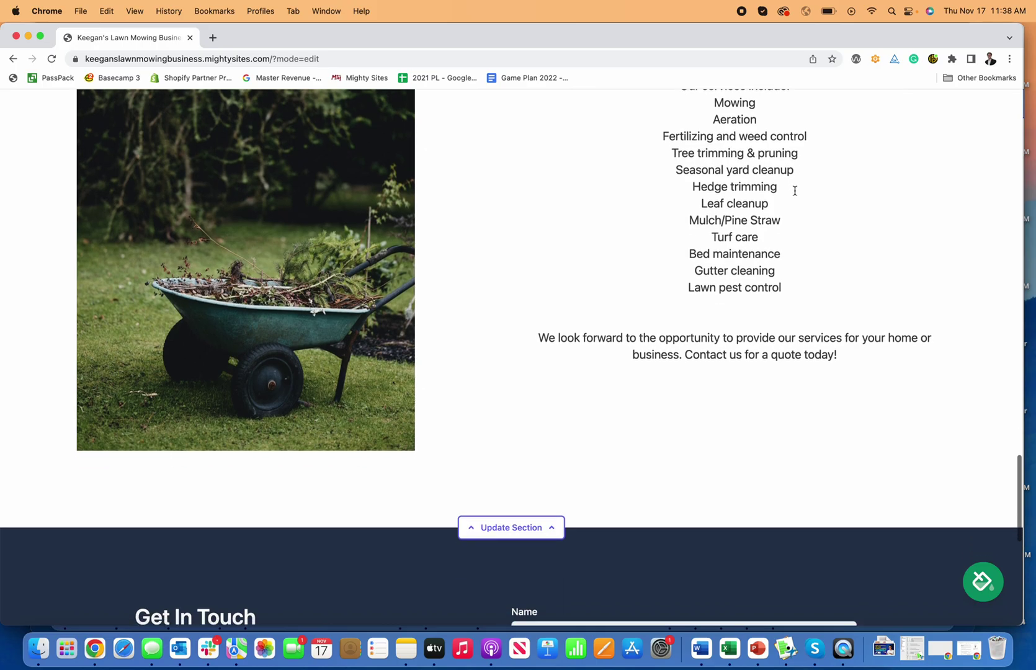
scroll(795, 195, "down", 5)
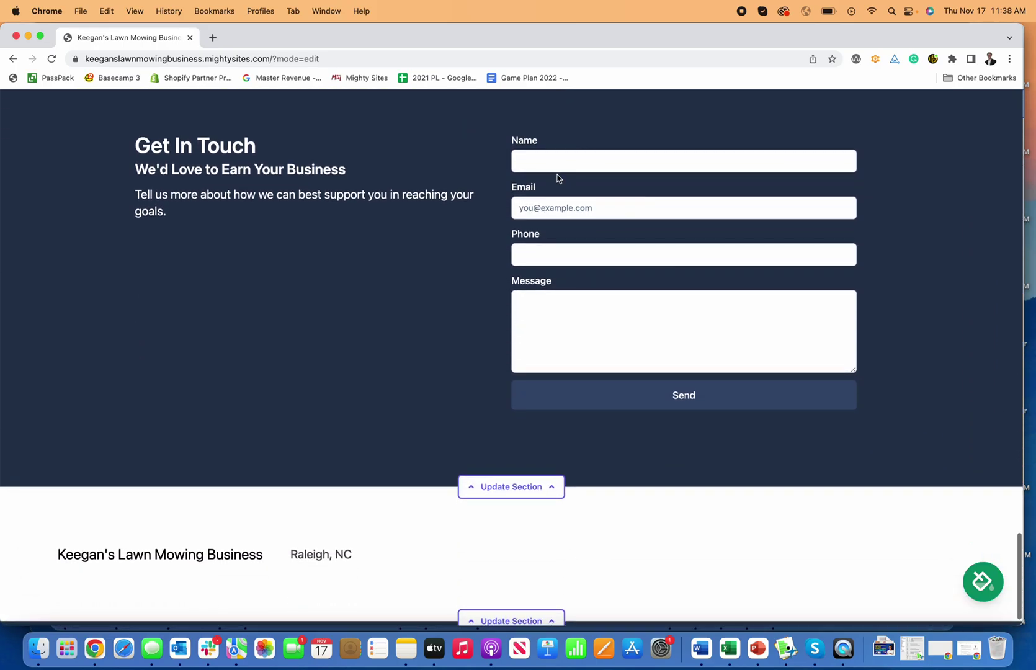
scroll(540, 344, "up", 20)
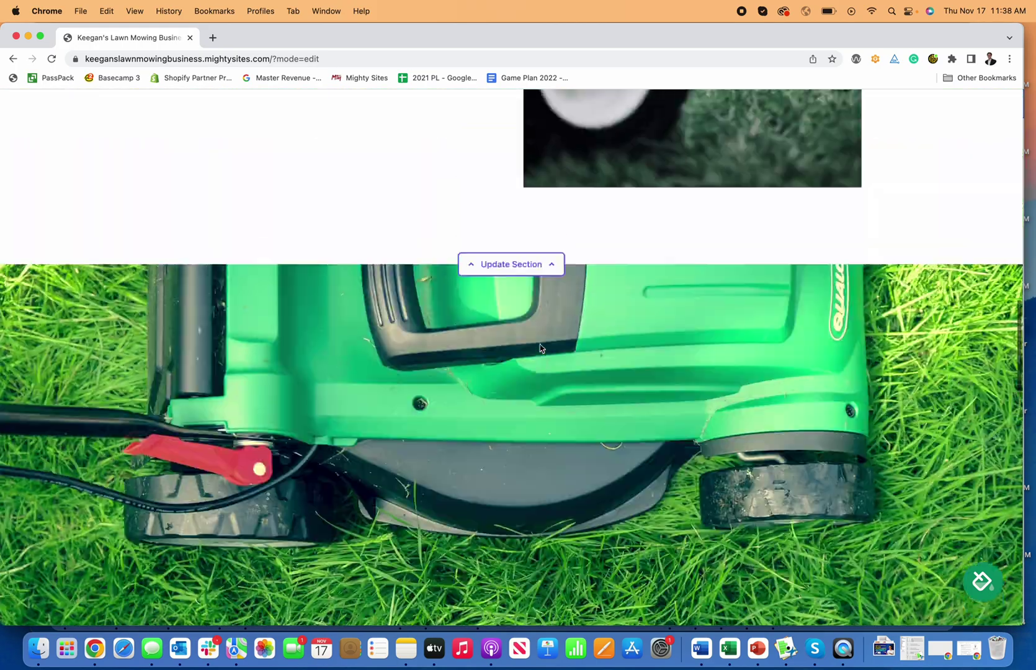
scroll(539, 347, "up", 2)
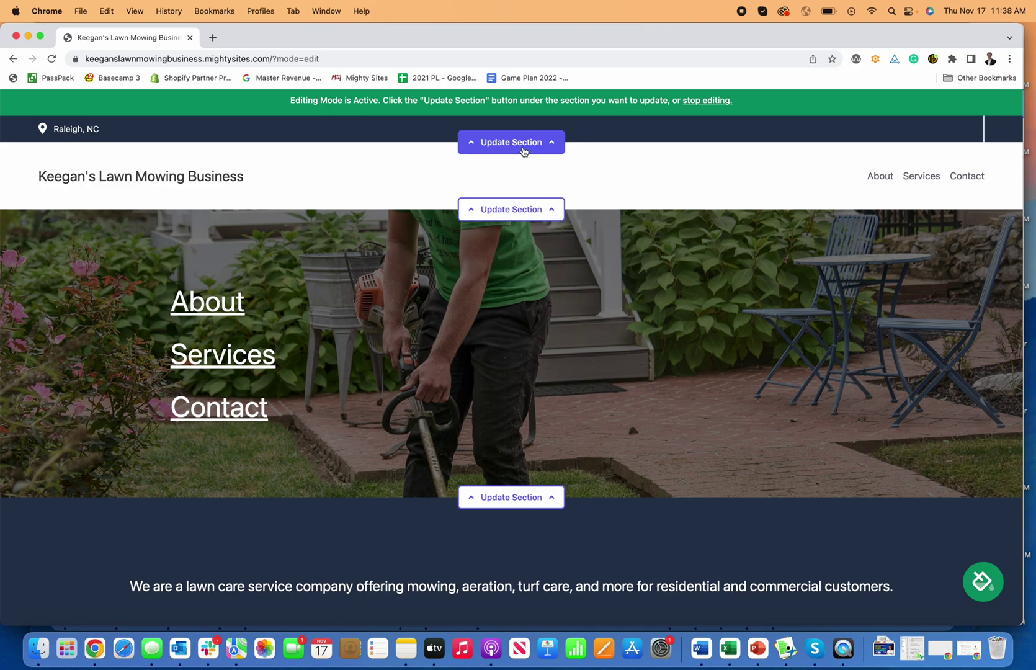
Add the business phone number to the top bar's location details and save them
left_click(524, 152)
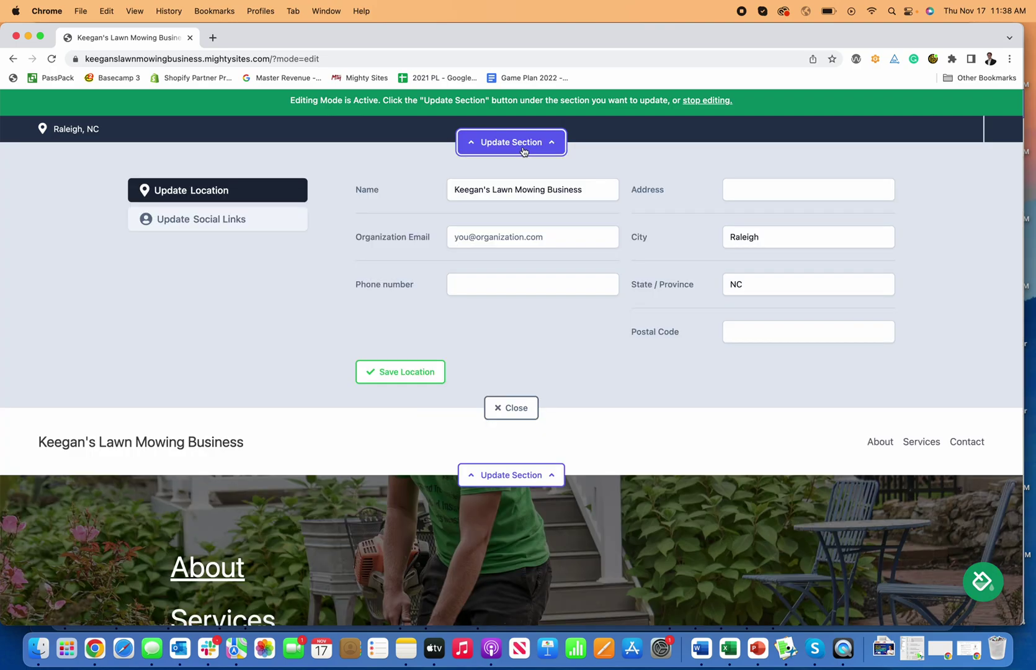
left_click(495, 289)
type("777-")
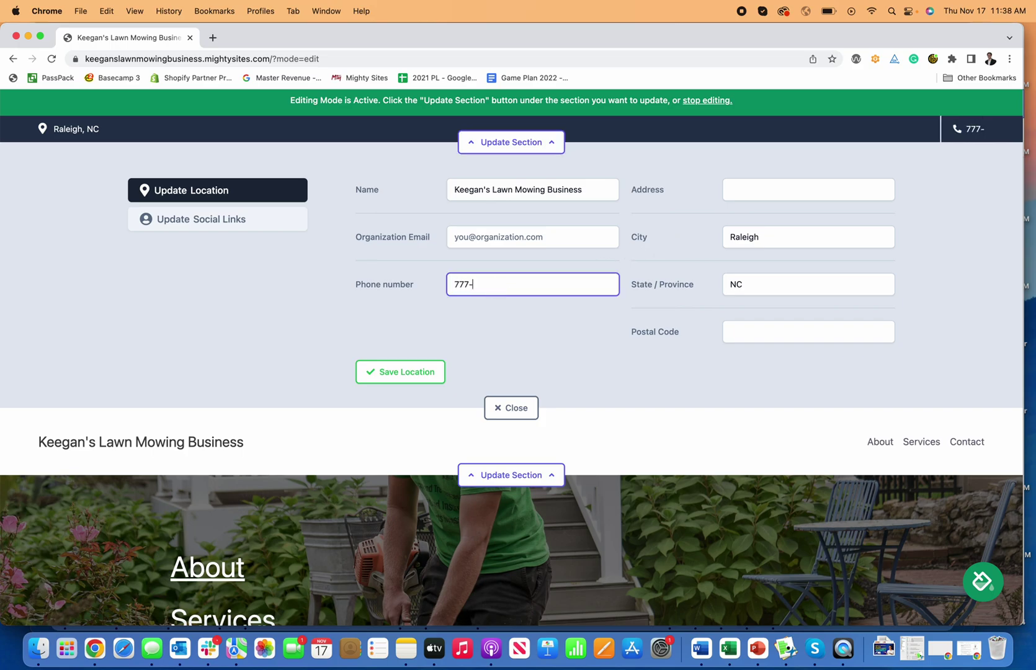
type("777-7777")
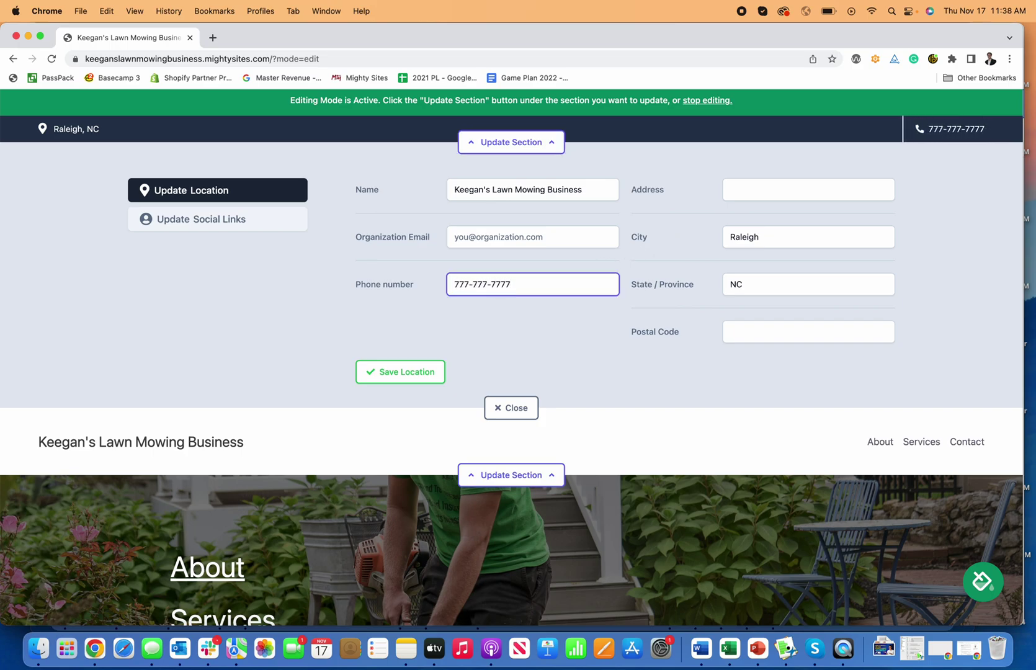
left_click(429, 370)
Set the Facebook social link to Facebook.com/mightysites, save it, and close the social links editor
left_click(218, 221)
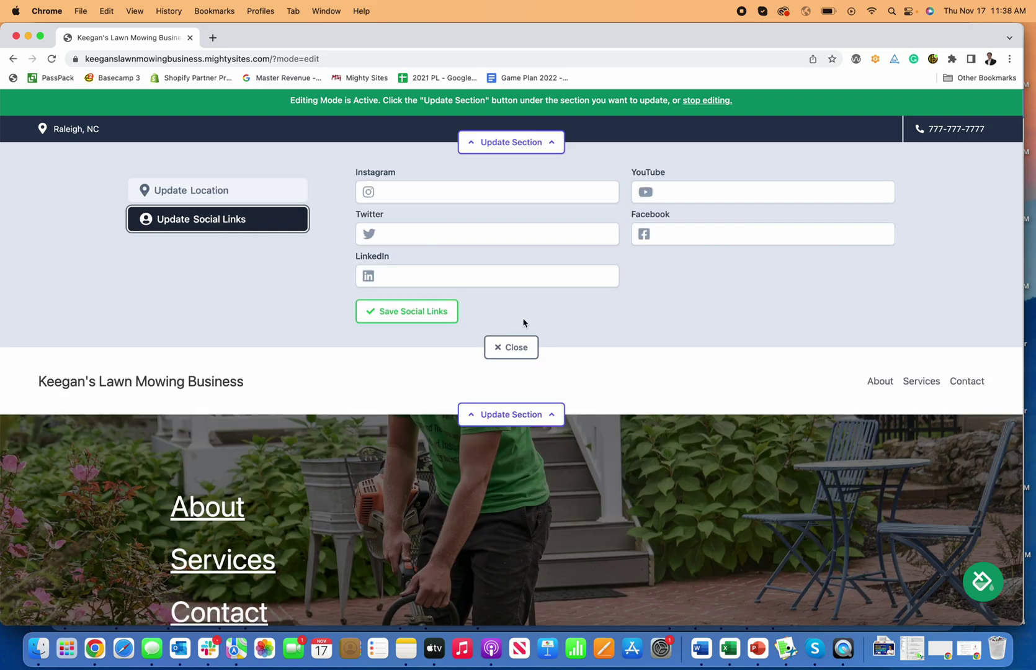
left_click(676, 240)
type("Facebook.com/")
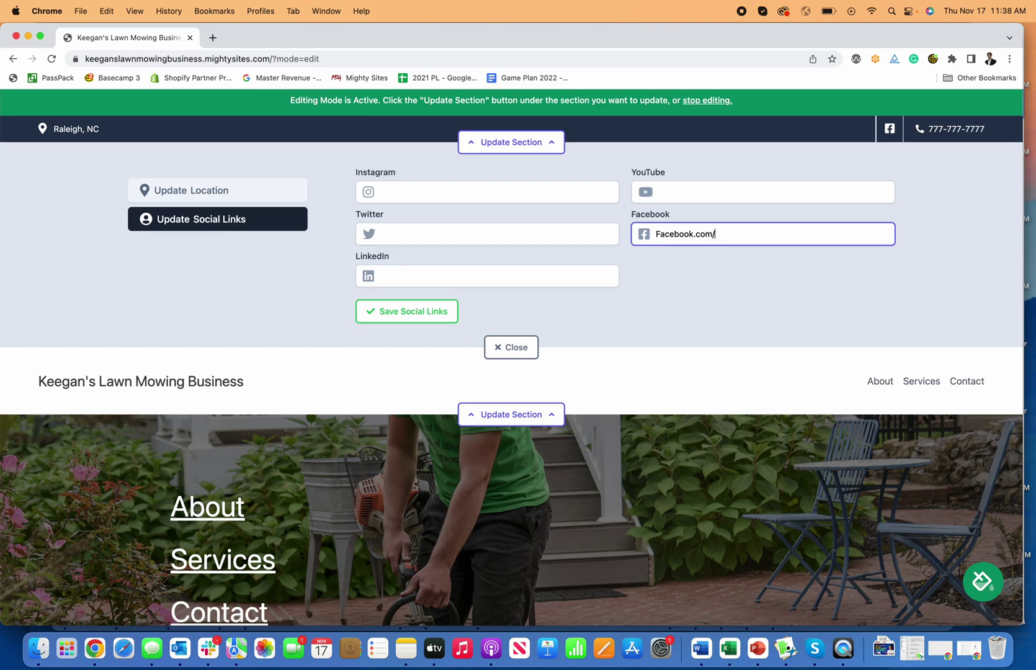
type("migth")
left_click(428, 312)
left_click(511, 346)
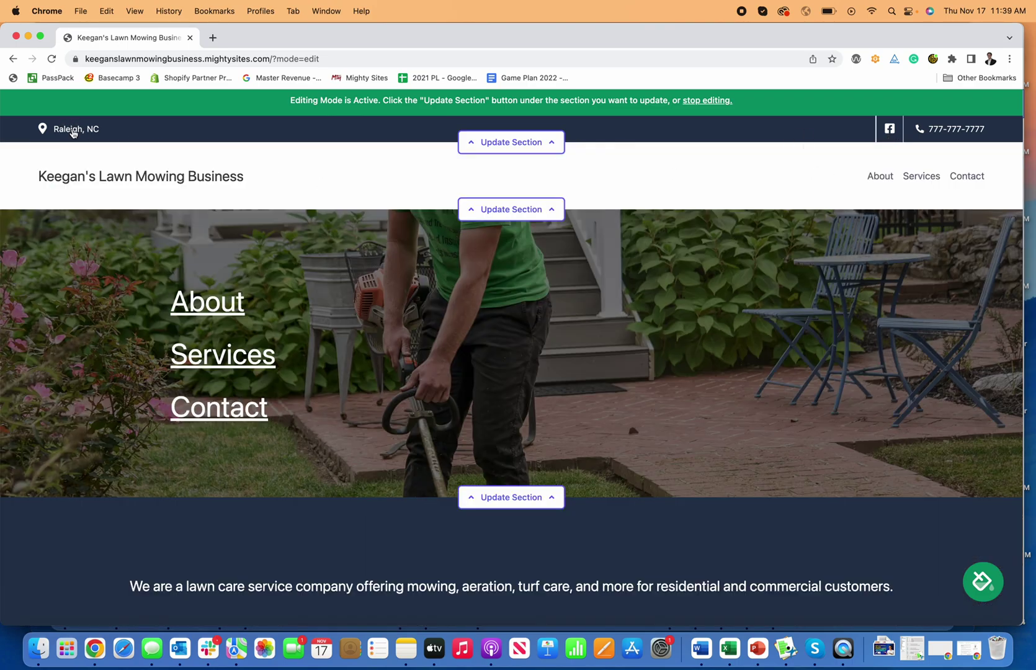
Upload a Mighty Sites logo image from the computer, found by searching 'logo', as the header logo
left_click(472, 216)
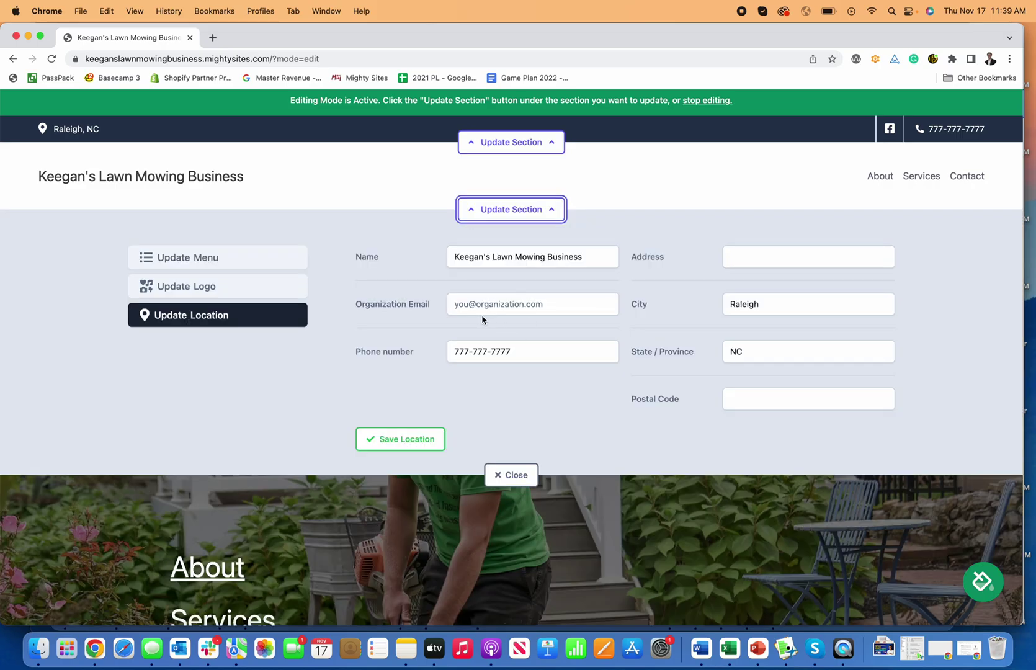
left_click(240, 255)
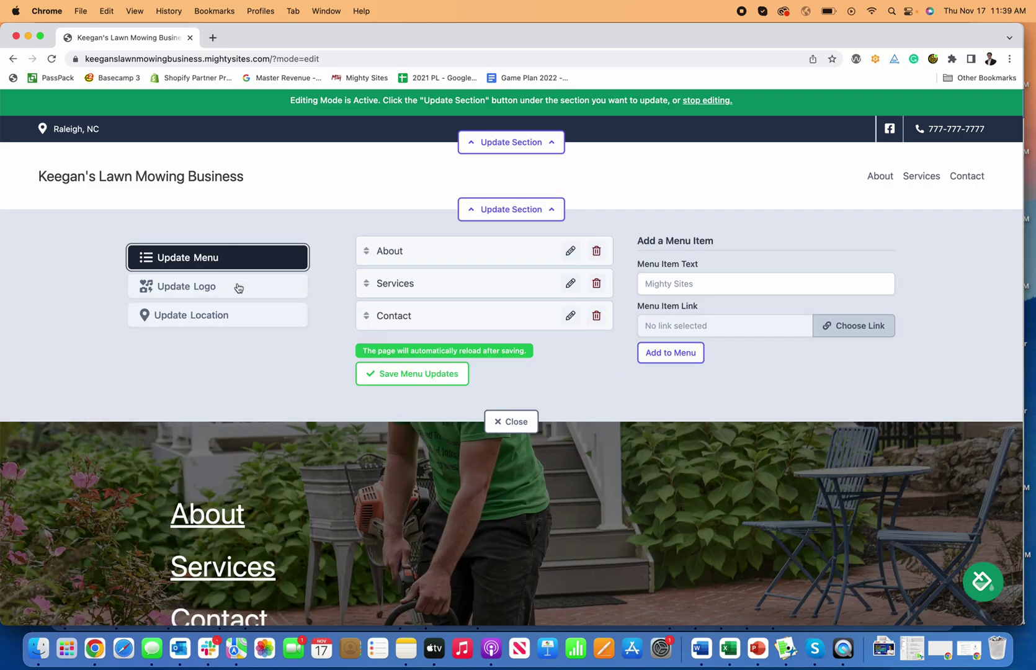
left_click(238, 288)
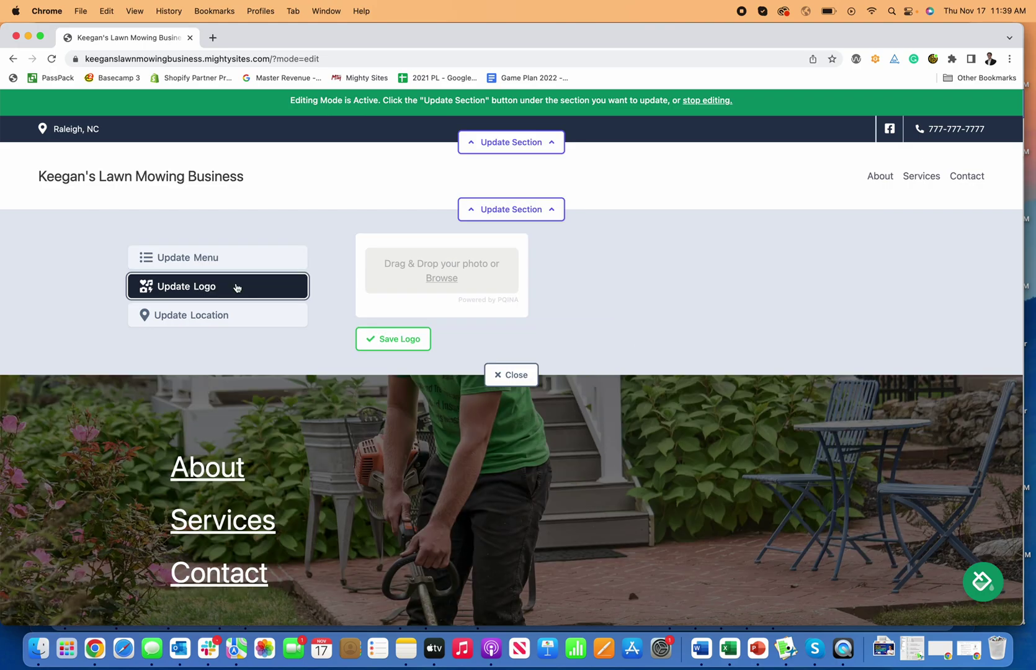
left_click(439, 278)
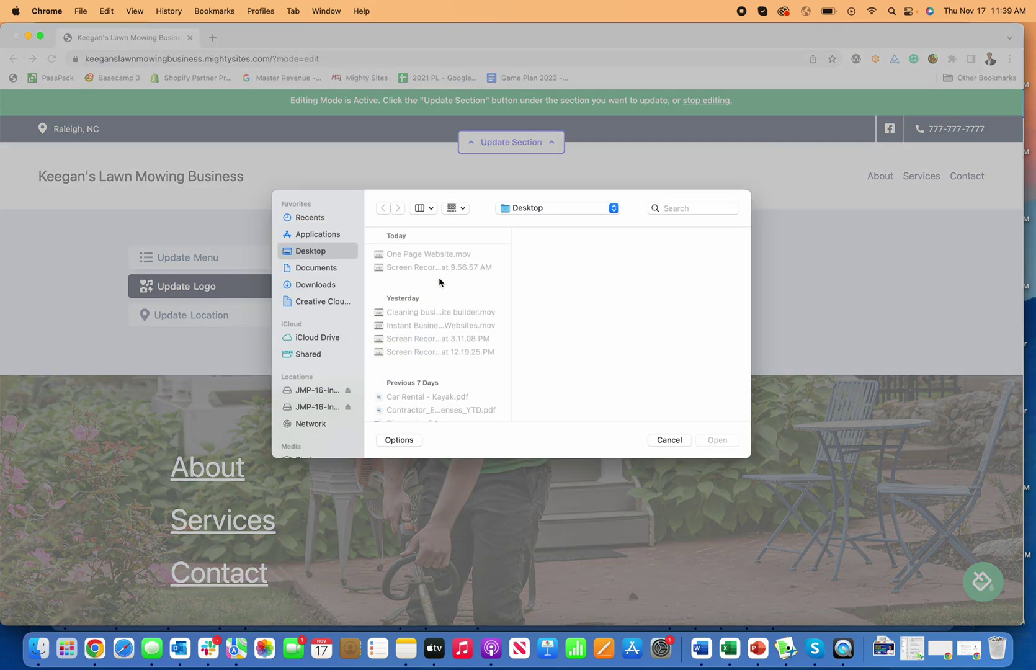
left_click(683, 206)
type("logo")
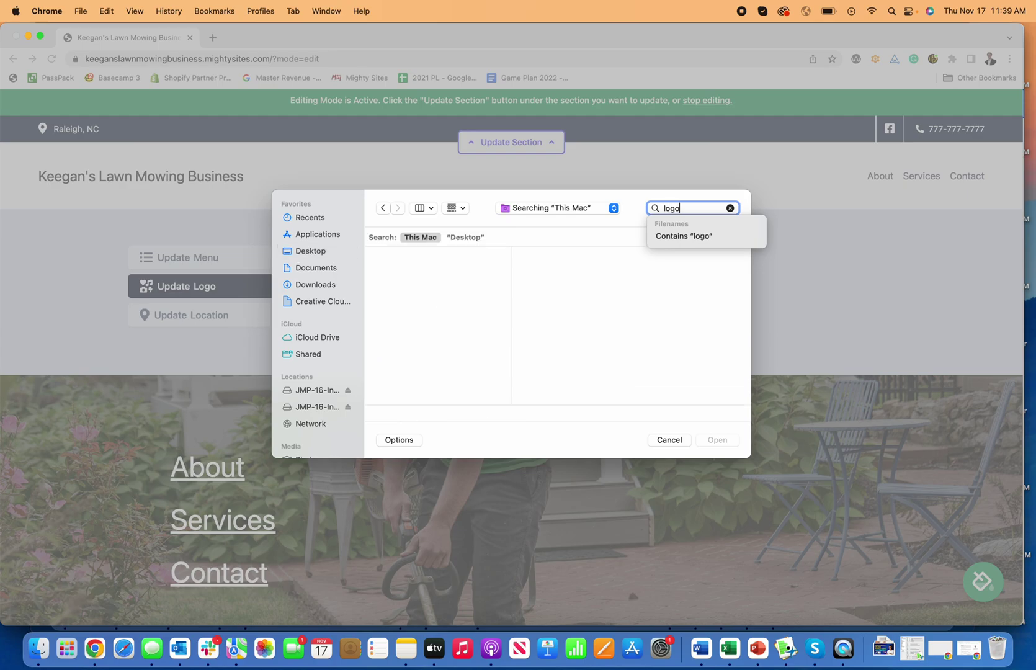
scroll(407, 332, "down", 10)
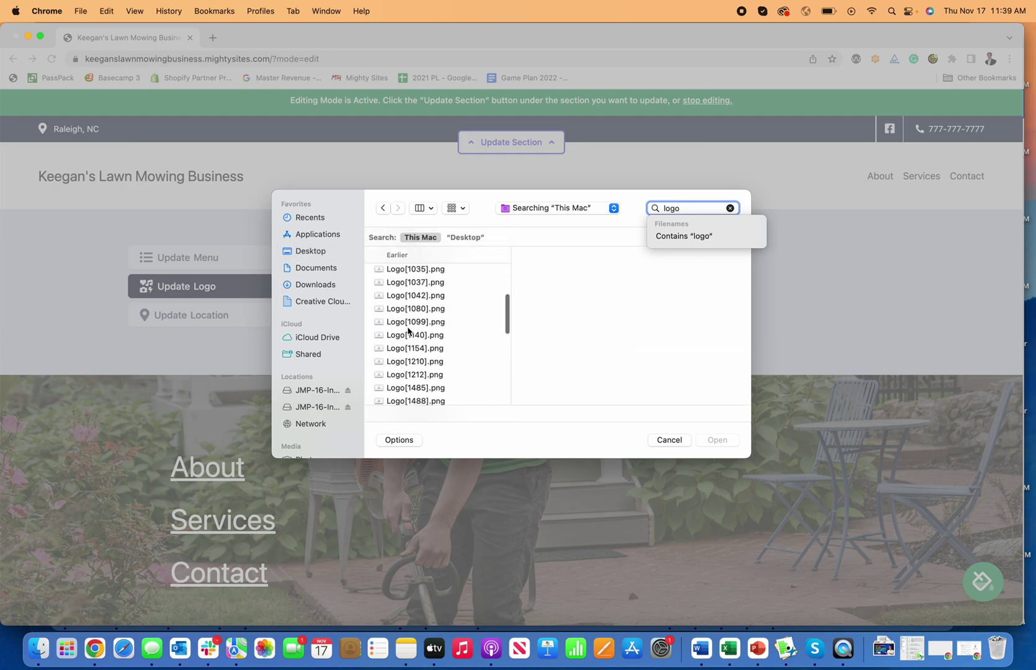
scroll(408, 331, "down", 15)
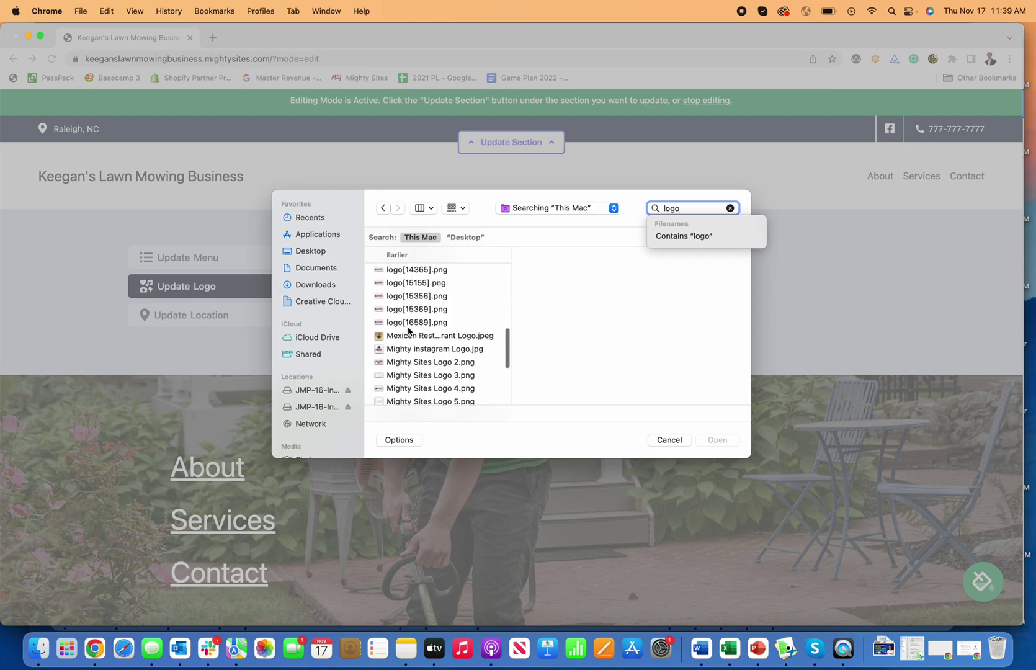
scroll(408, 331, "down", 5)
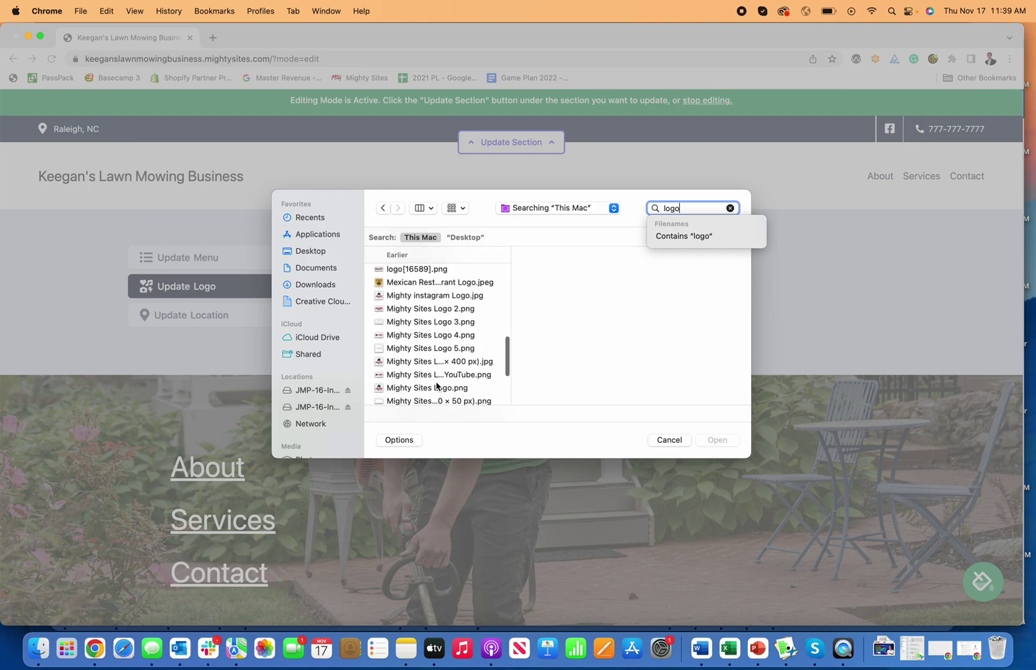
left_click(434, 376)
left_click(716, 440)
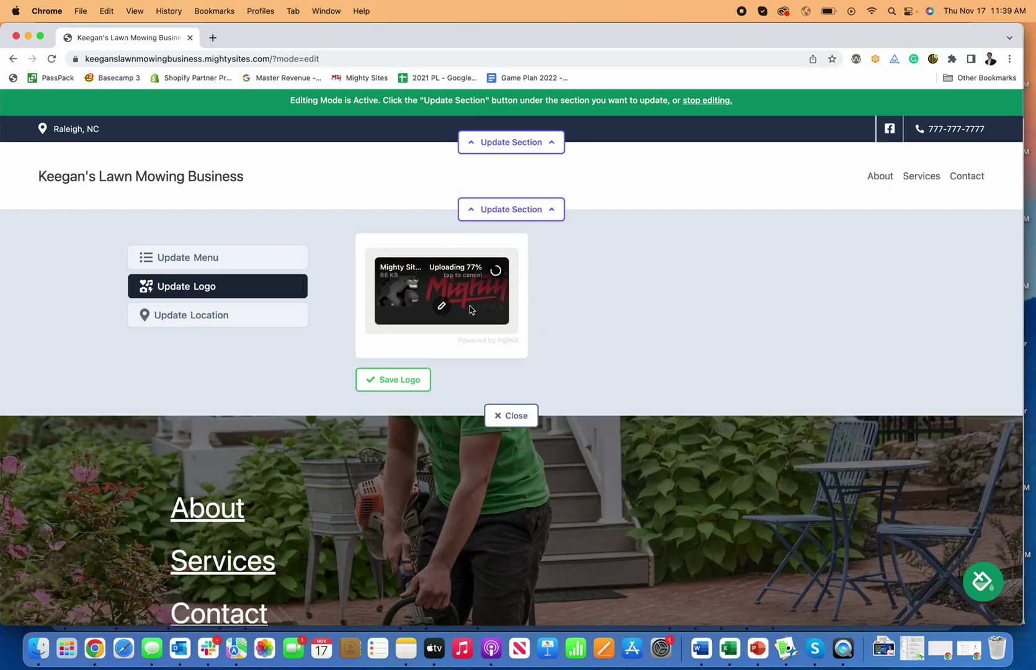
Save the uploaded image as the header logo and make it bigger
left_click(411, 386)
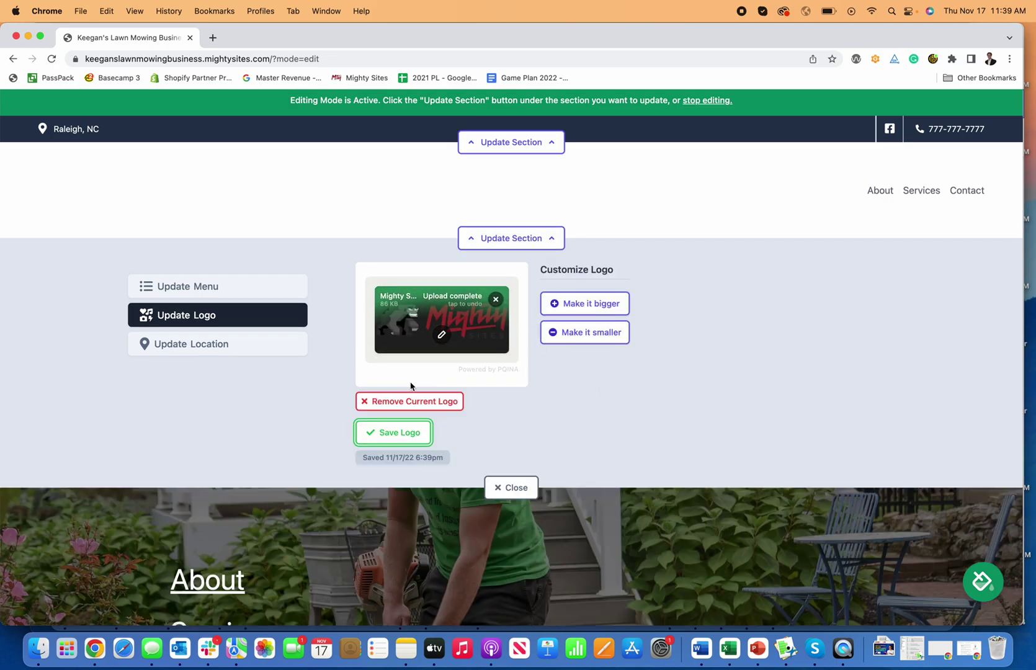
left_click(583, 303)
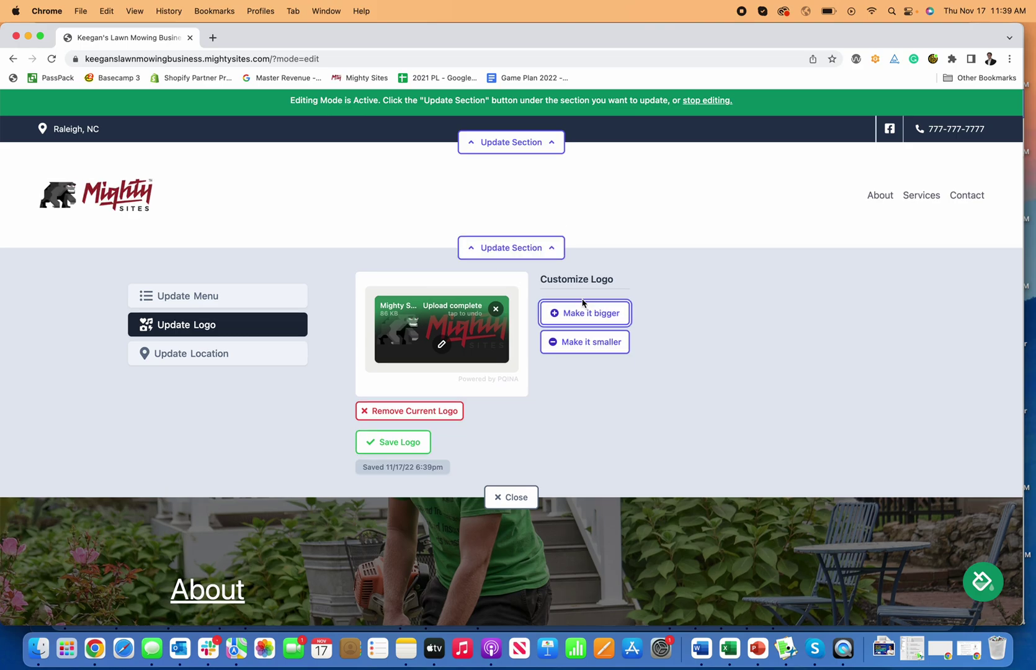
left_click(582, 342)
left_click(583, 305)
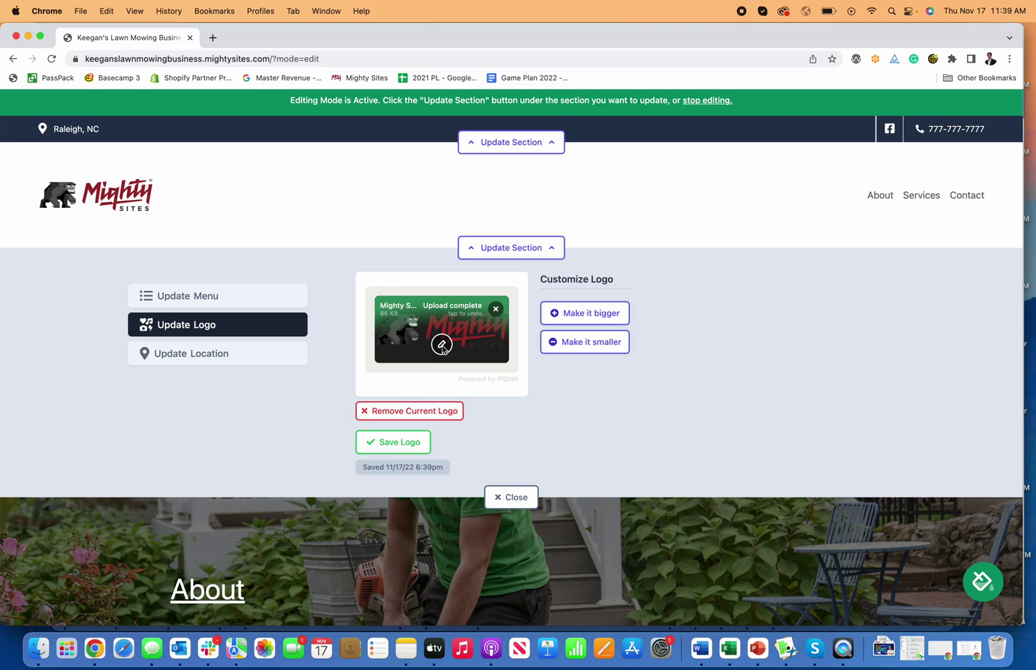
left_click(442, 346)
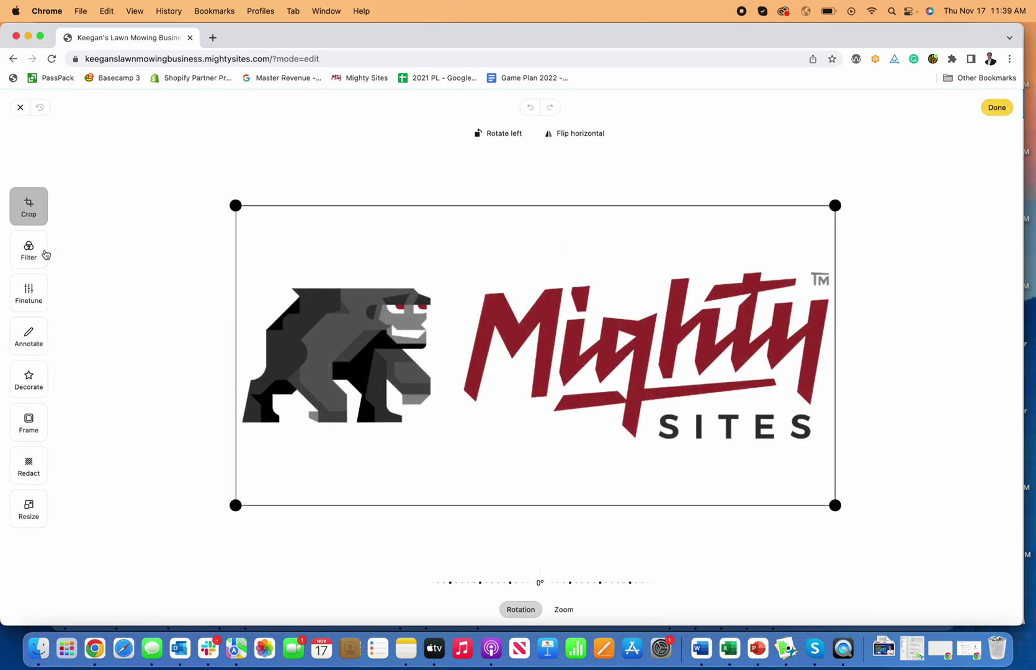
left_click(33, 254)
left_click(33, 305)
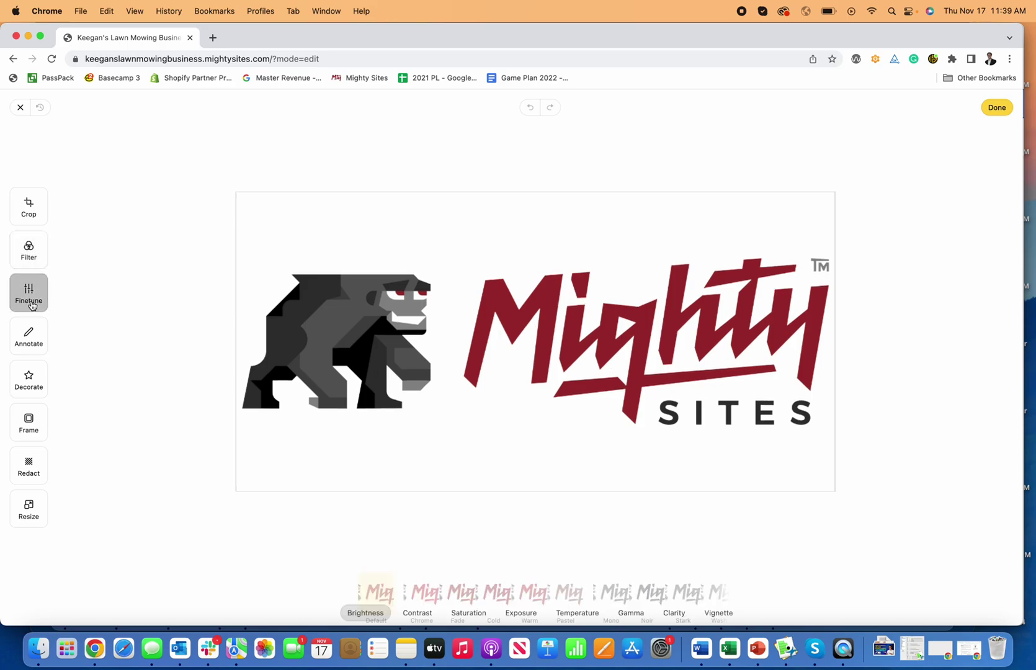
left_click(33, 347)
left_click(28, 380)
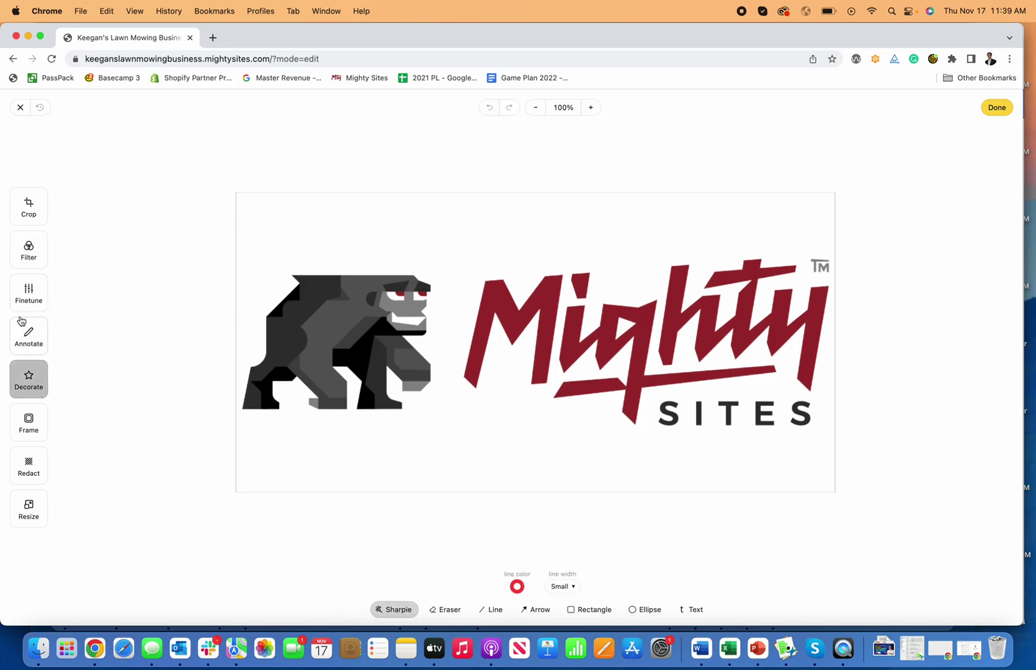
left_click(29, 293)
left_click(31, 247)
left_click(30, 210)
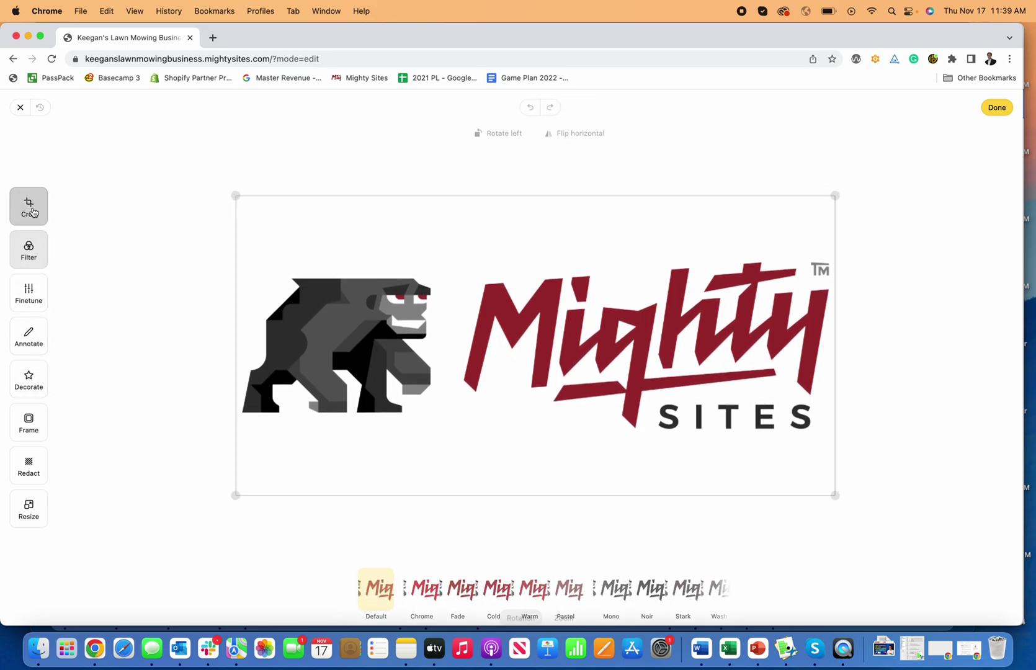
left_click(34, 478)
left_click(31, 509)
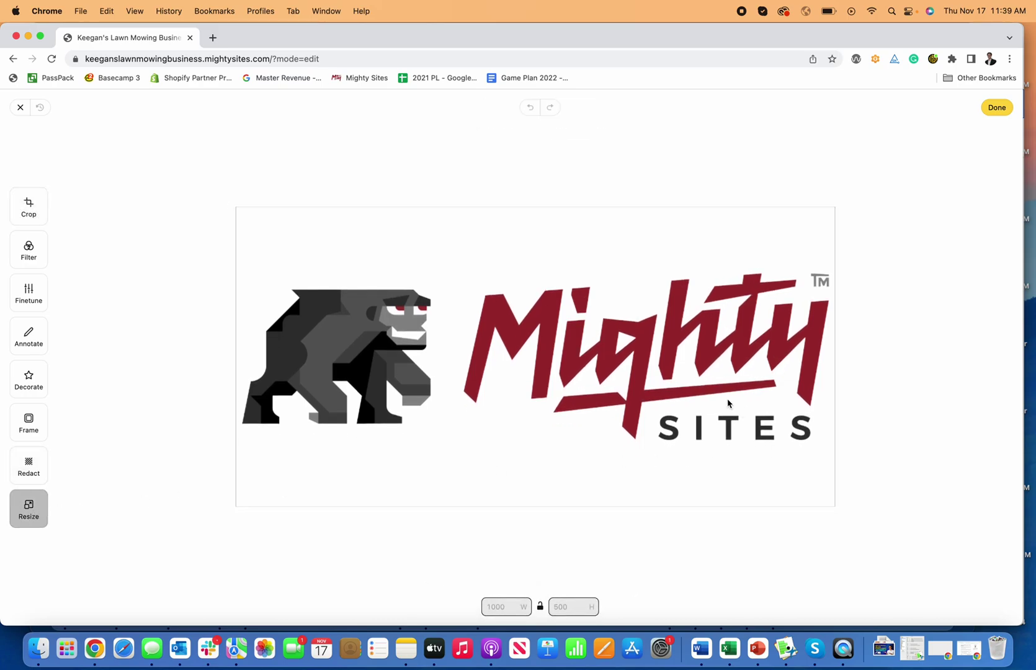
left_click(996, 107)
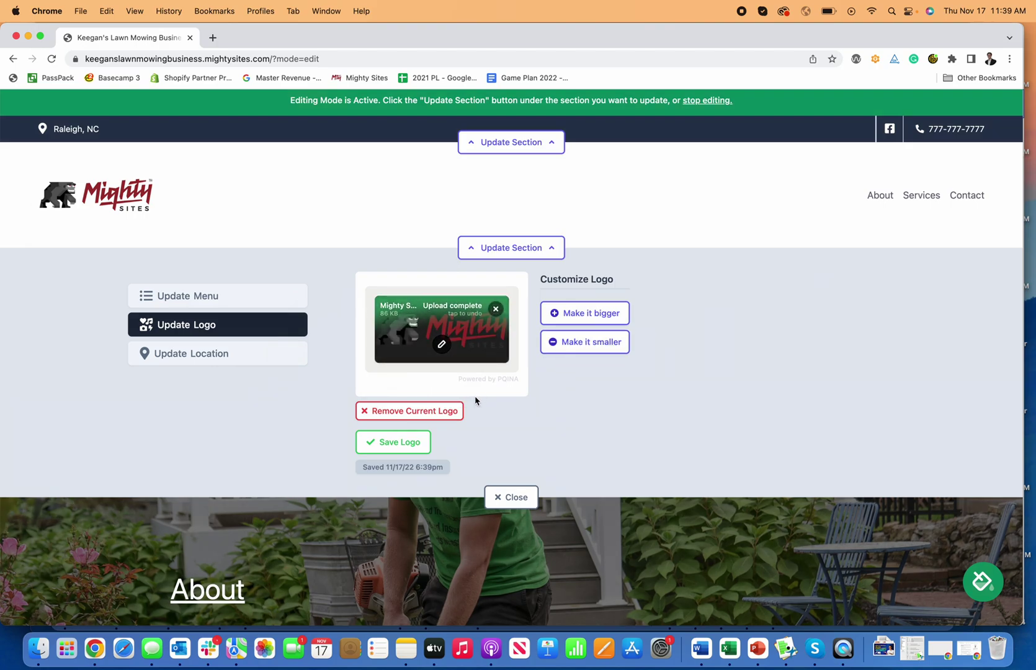
Save the logo again, close the header logo settings, and scroll down to the intro section
left_click(397, 441)
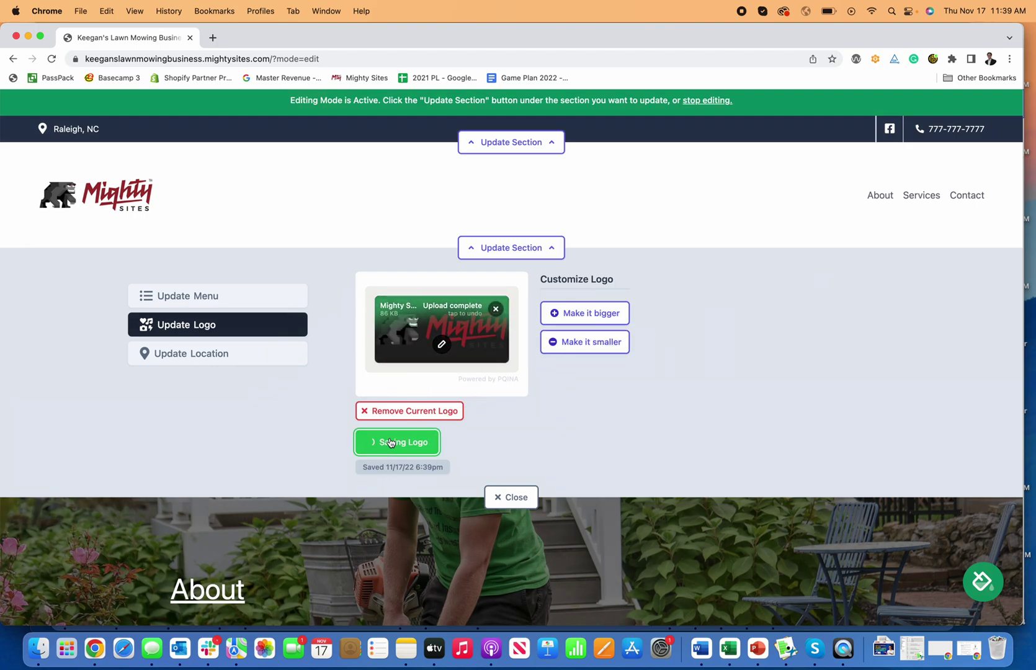
left_click(511, 496)
scroll(616, 264, "down", 5)
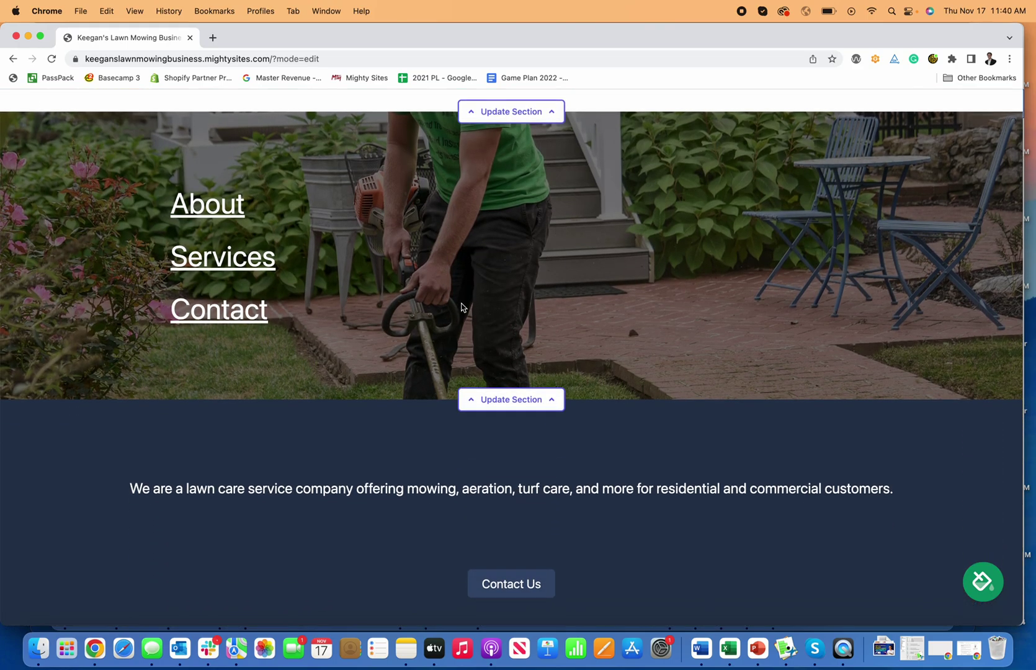
scroll(644, 324, "up", 4)
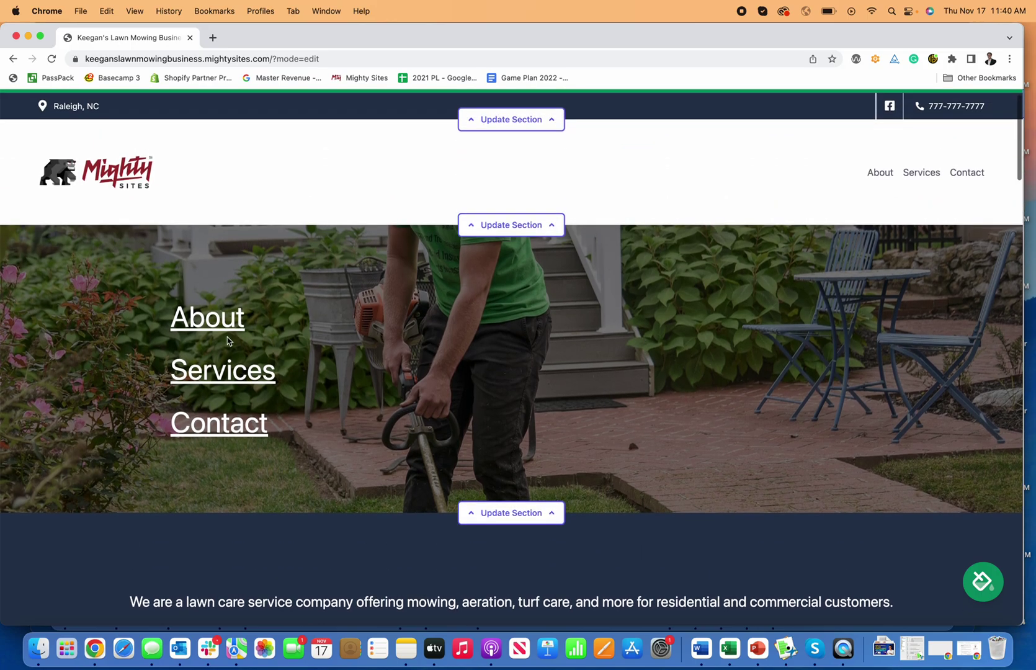
scroll(318, 384, "down", 5)
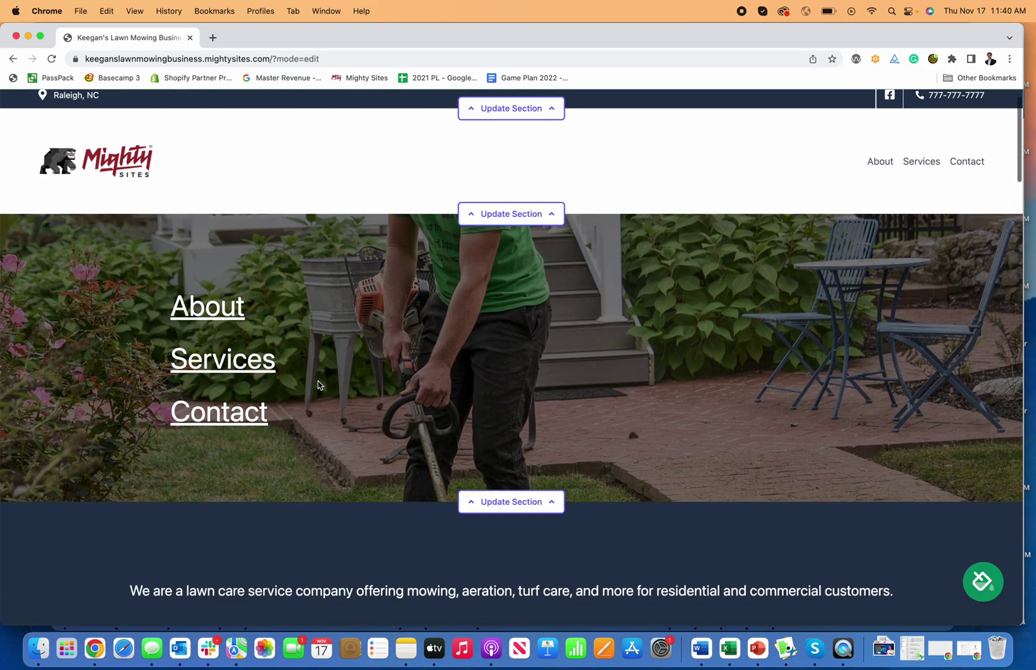
Add 'This is how I built a simple website for my lawn mowing business.' to the intro copy
left_click(527, 506)
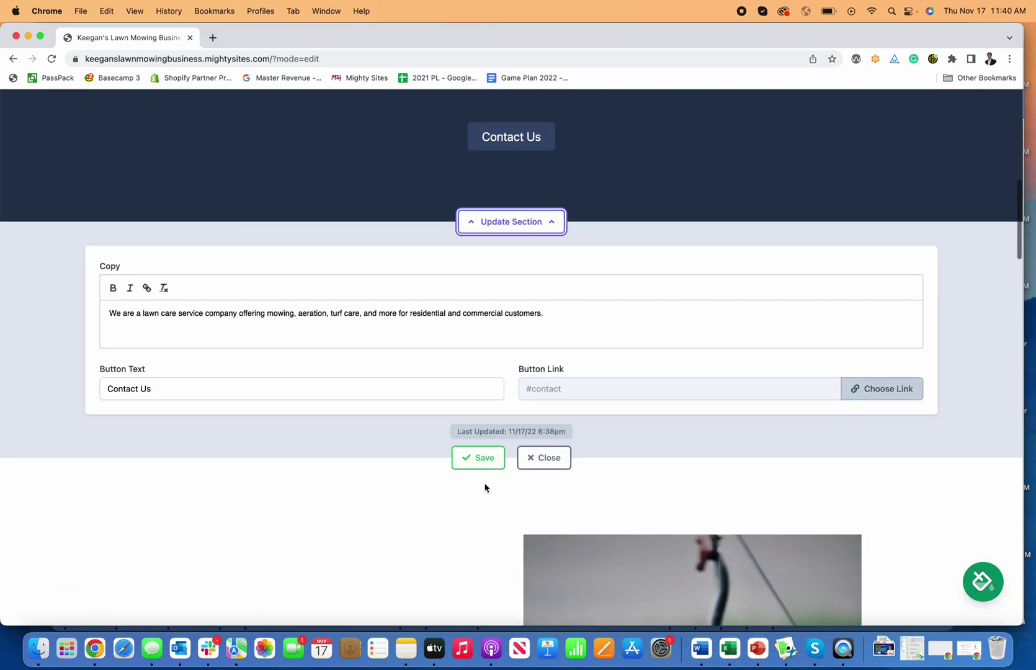
left_click(584, 429)
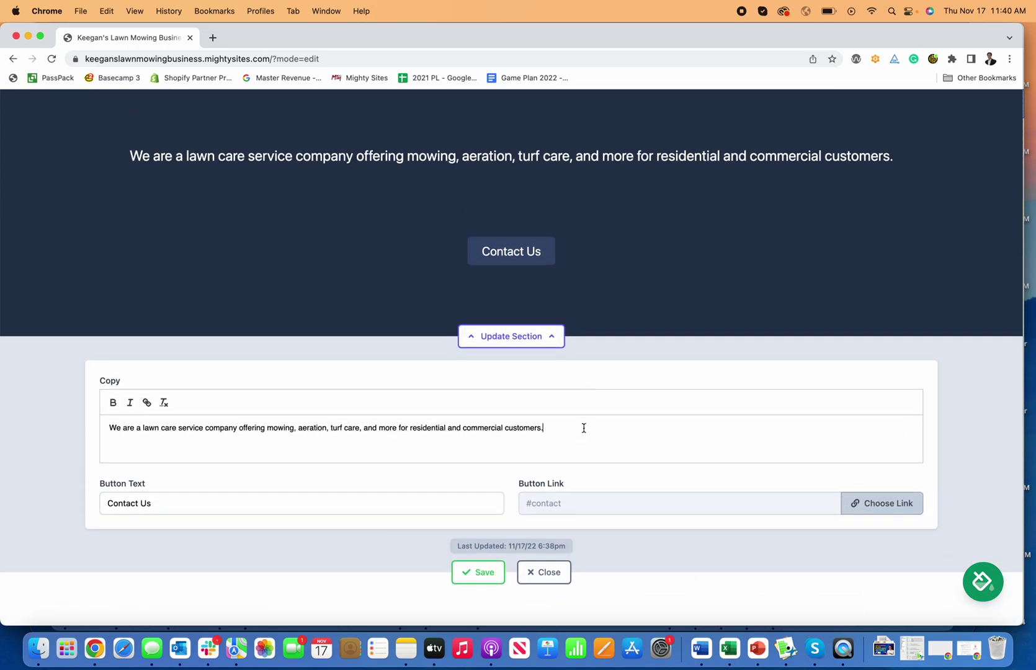
key("Return")
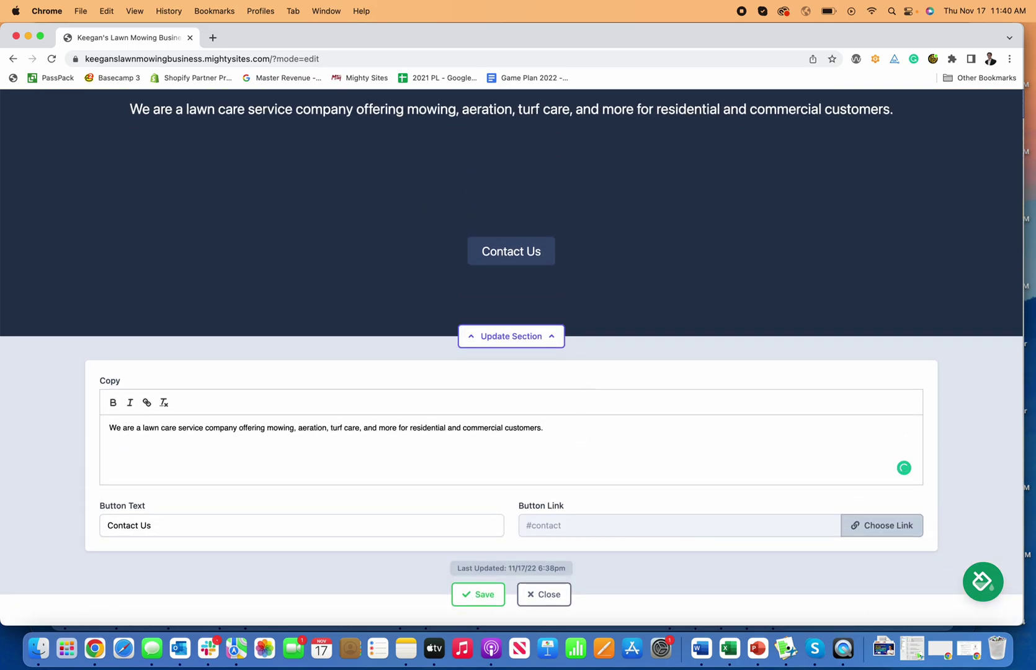
key("BackSpace")
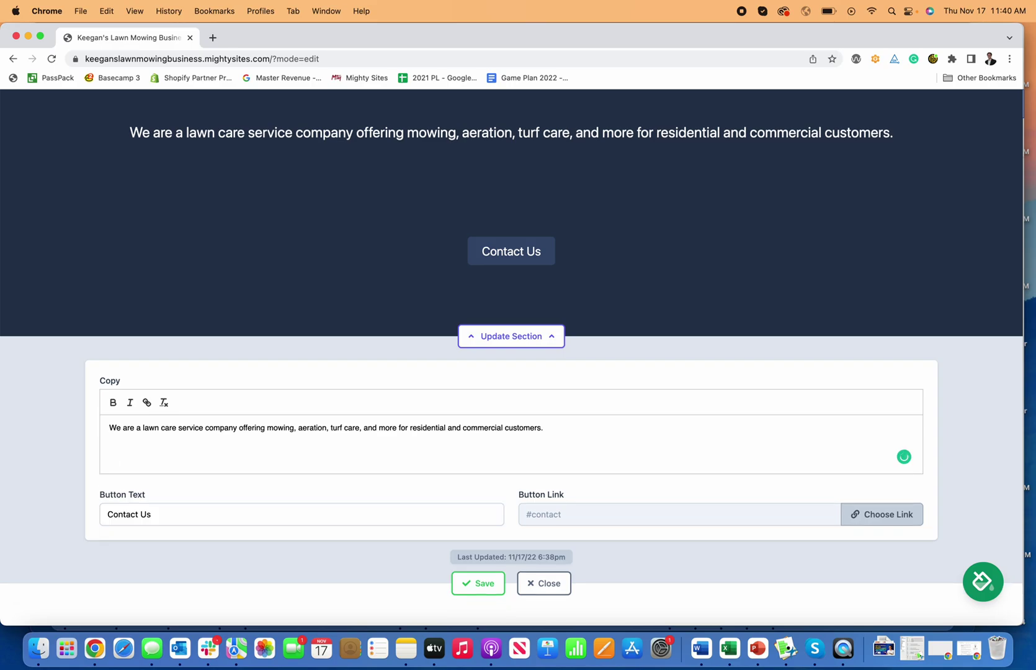
type("This is a")
key("BackSpace")
type("how I built a")
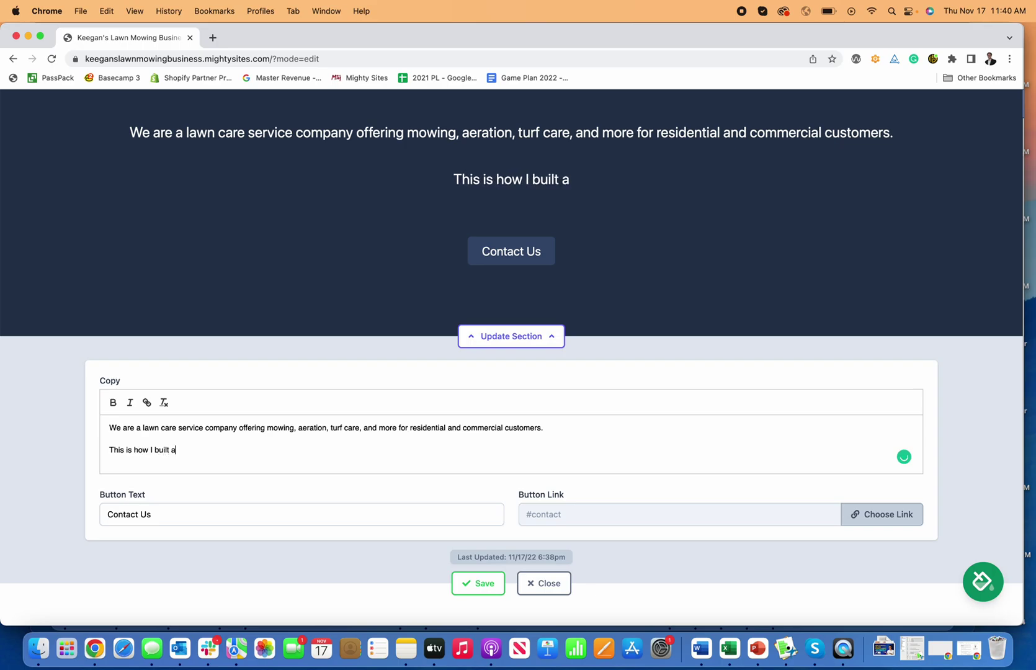
type(" simple websi")
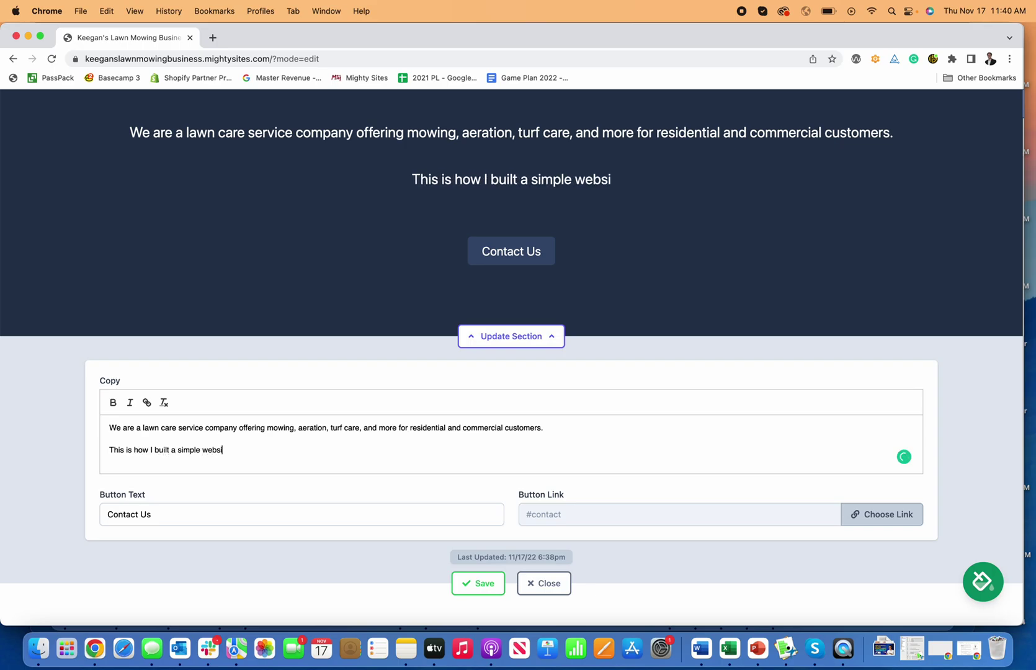
type("te for my lawn m")
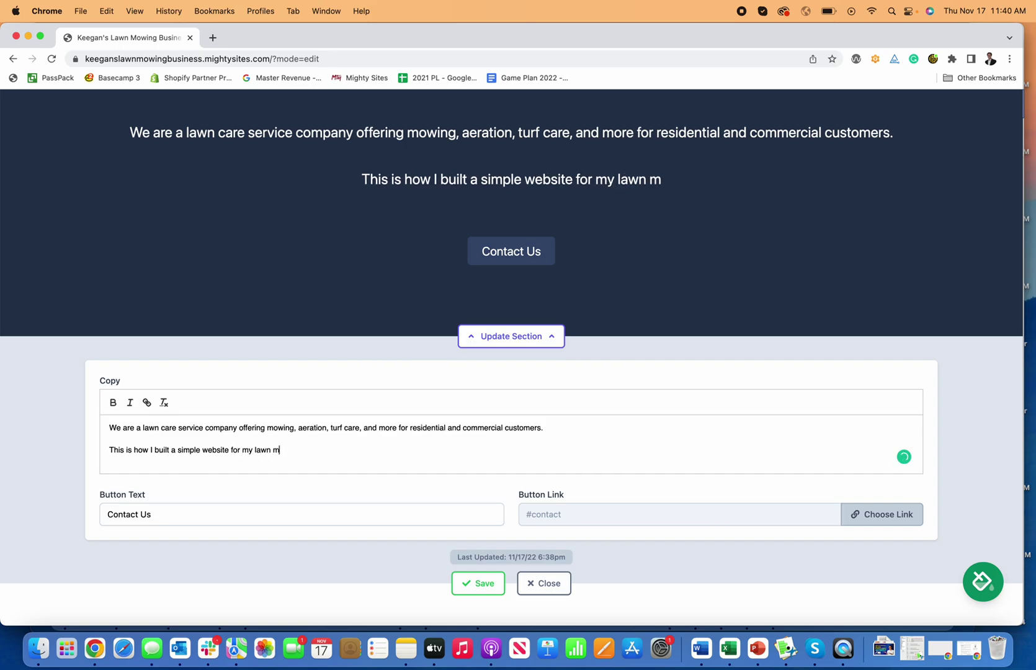
type("owing business.")
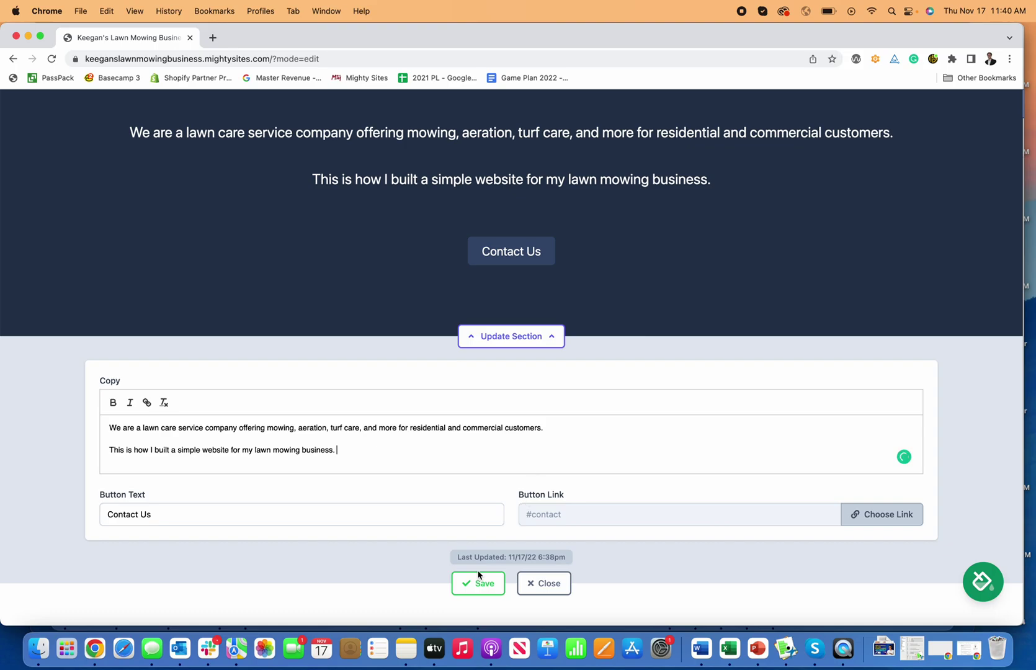
Link the Contact Us button to the Click to Call action and save the section
left_click(229, 517)
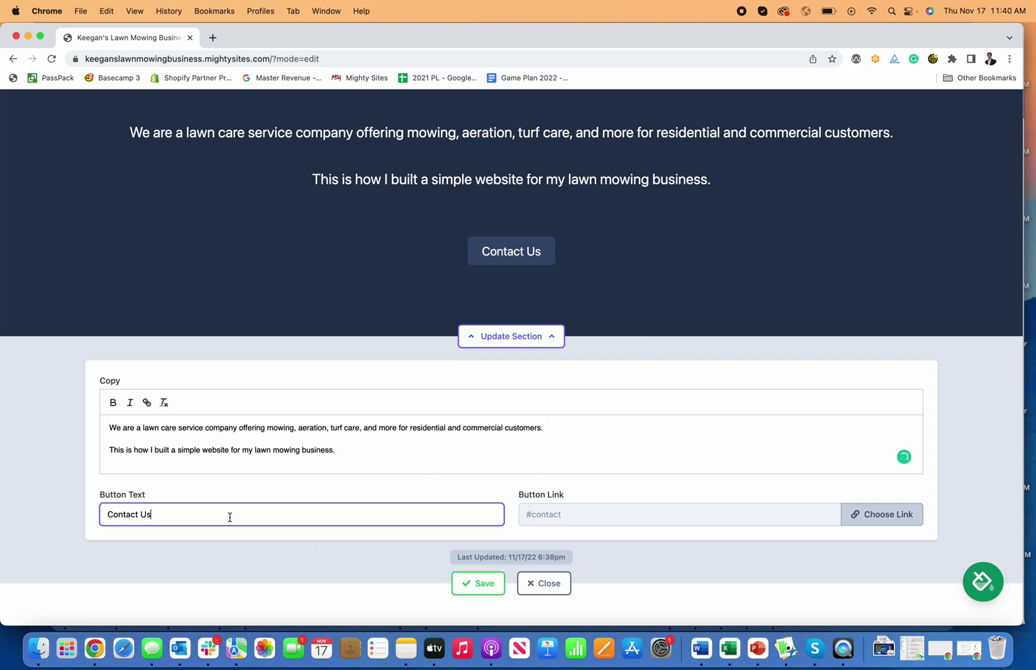
left_click(884, 515)
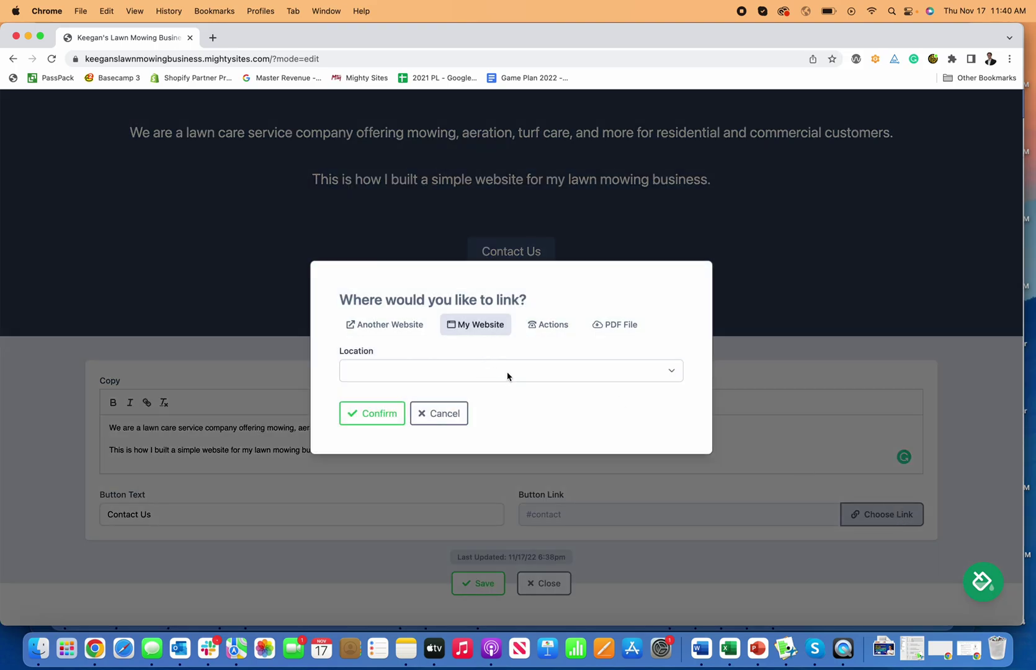
left_click(507, 372)
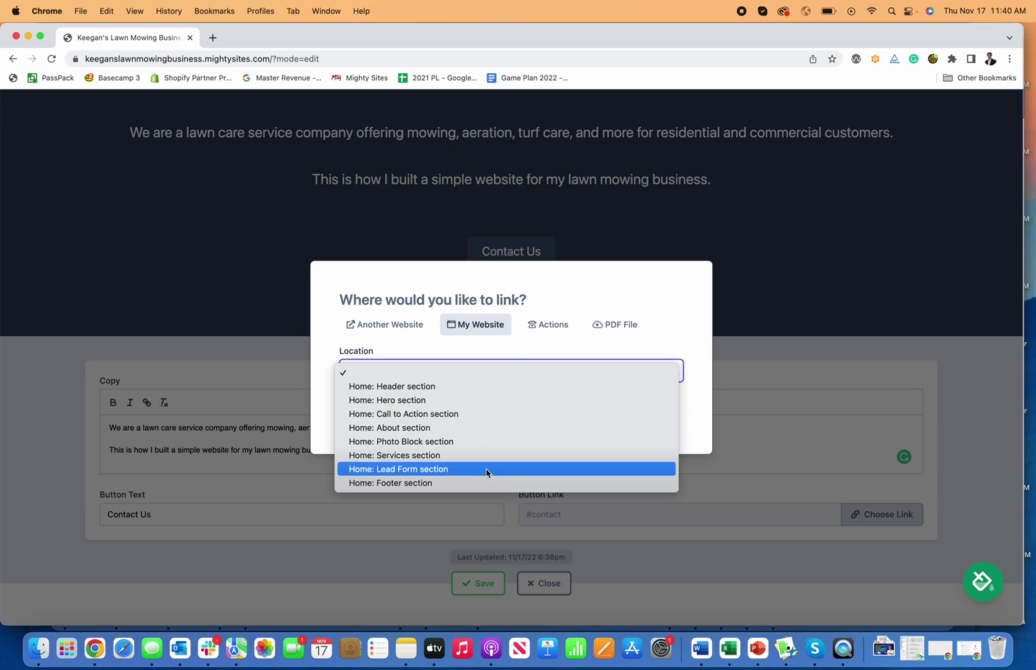
left_click(510, 470)
left_click(558, 327)
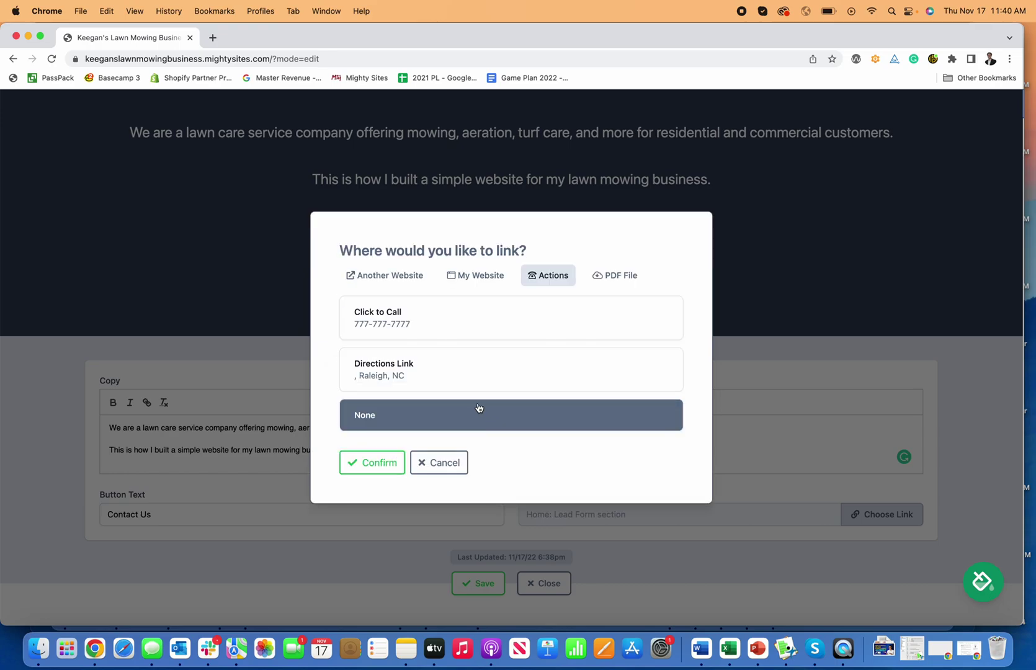
left_click(419, 339)
left_click(372, 463)
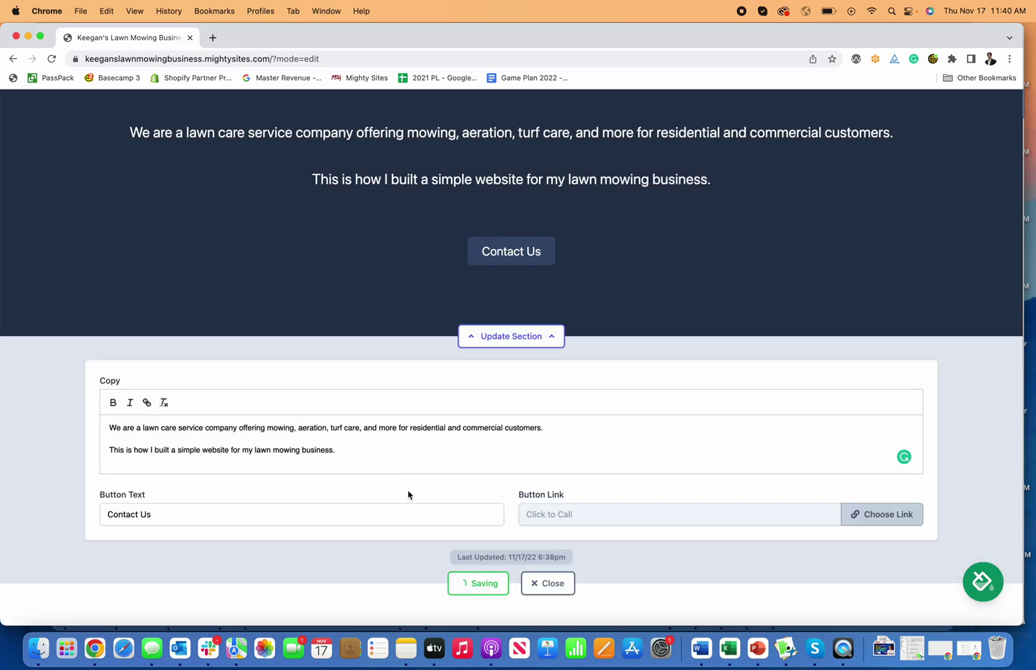
left_click(470, 590)
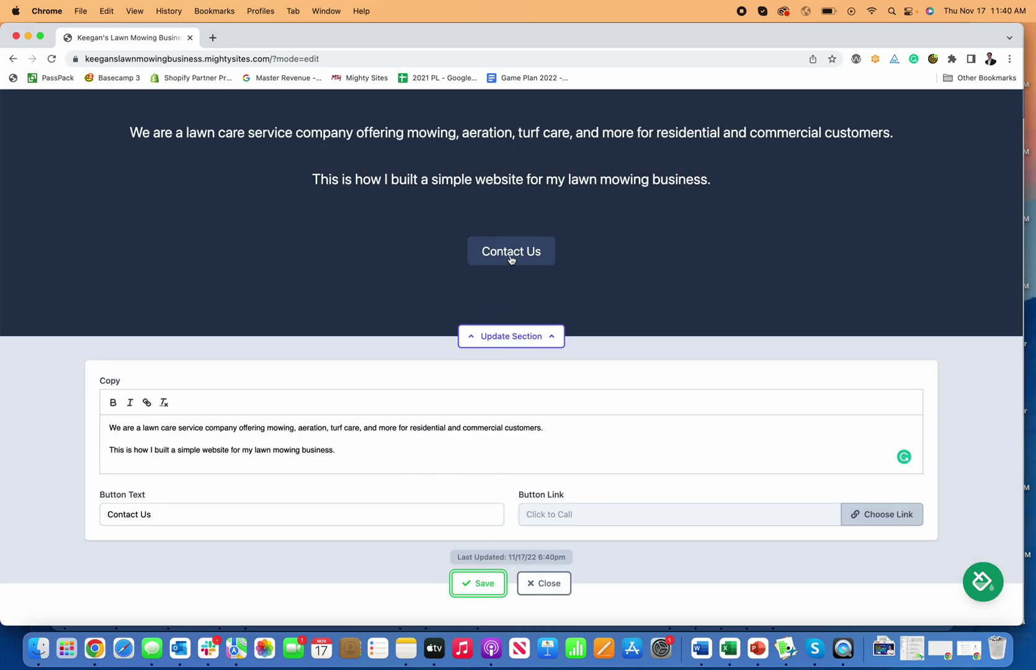
Close the section editor, review every section of the page, and bring up the theme chooser
left_click(548, 583)
scroll(537, 367, "down", 1)
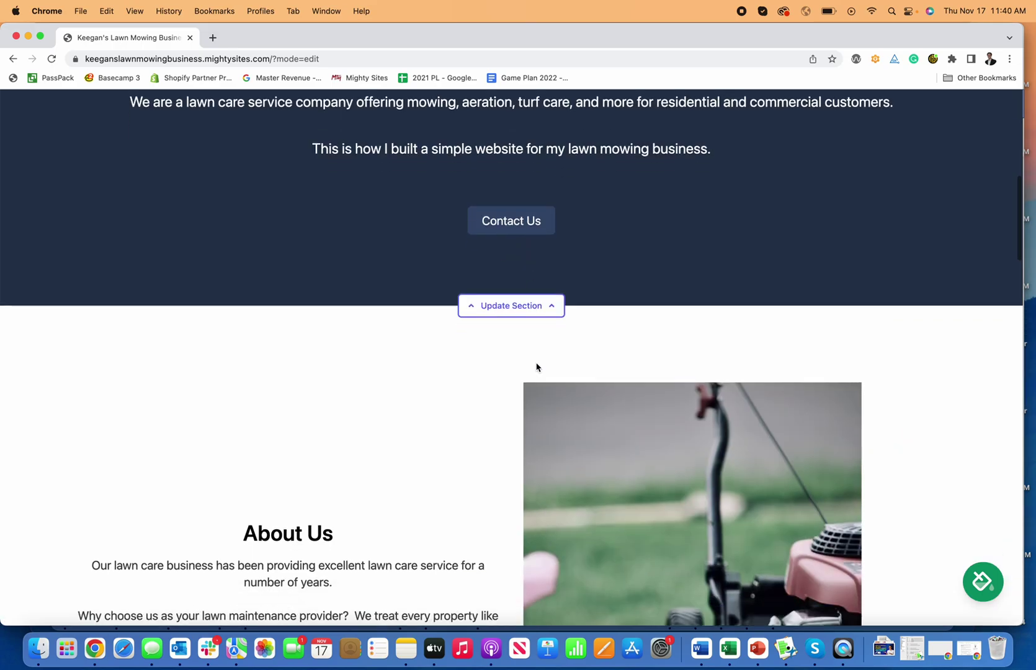
scroll(537, 367, "down", 15)
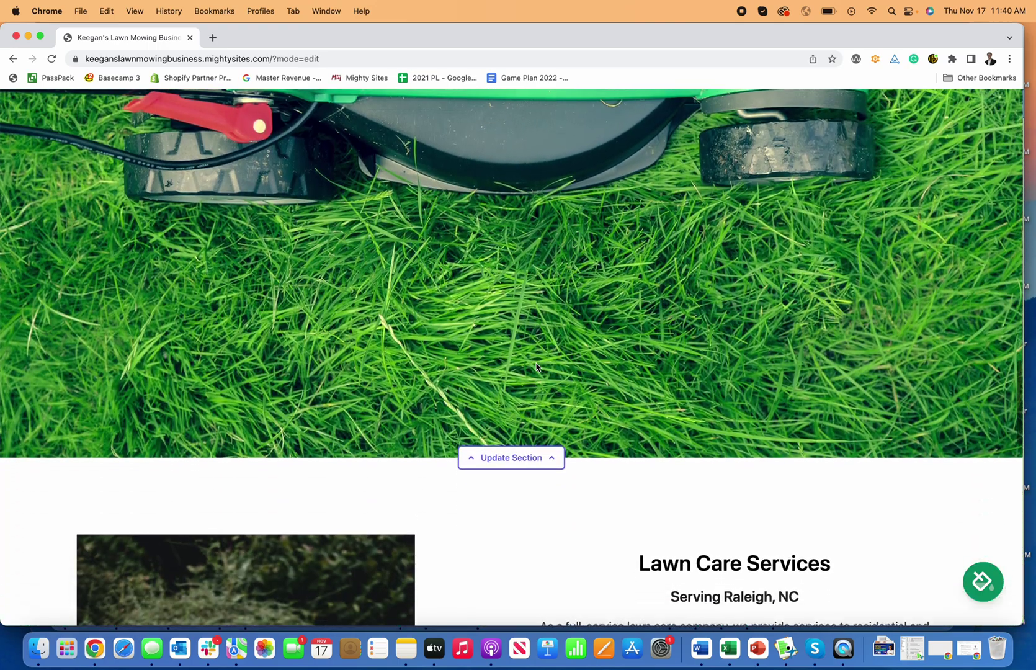
scroll(536, 366, "down", 7)
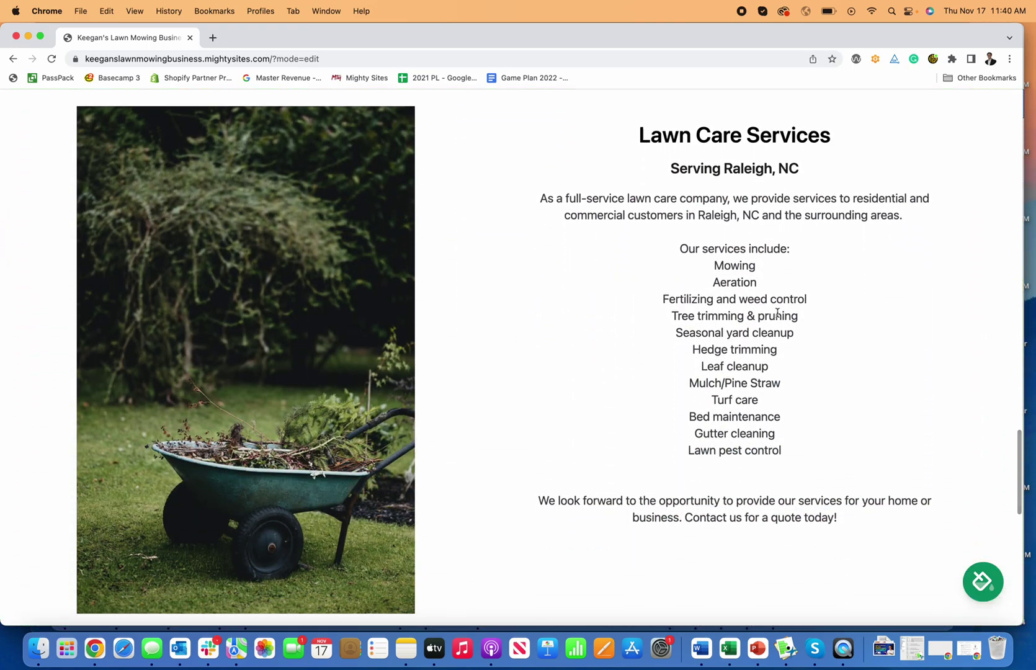
scroll(756, 384, "down", 7)
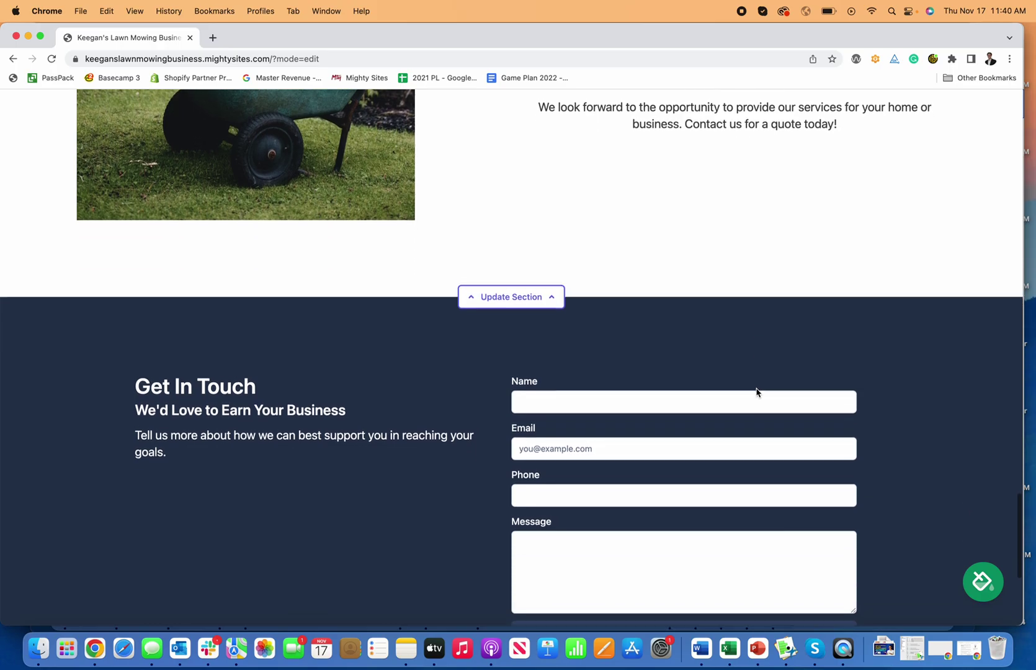
scroll(757, 392, "down", 5)
scroll(757, 389, "up", 20)
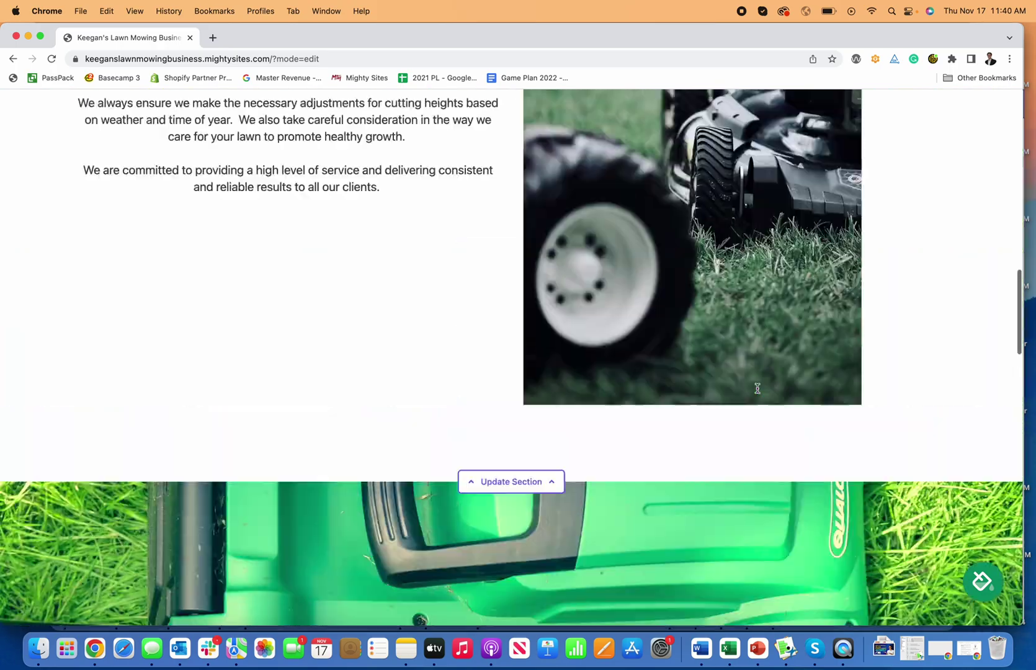
scroll(757, 389, "up", 15)
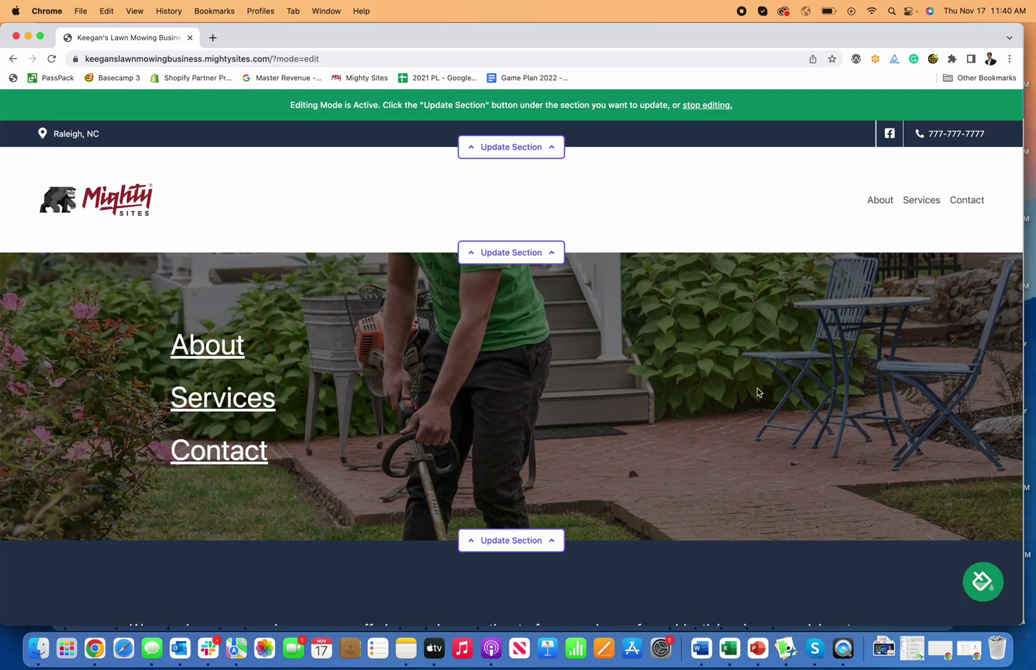
scroll(757, 391, "down", 17)
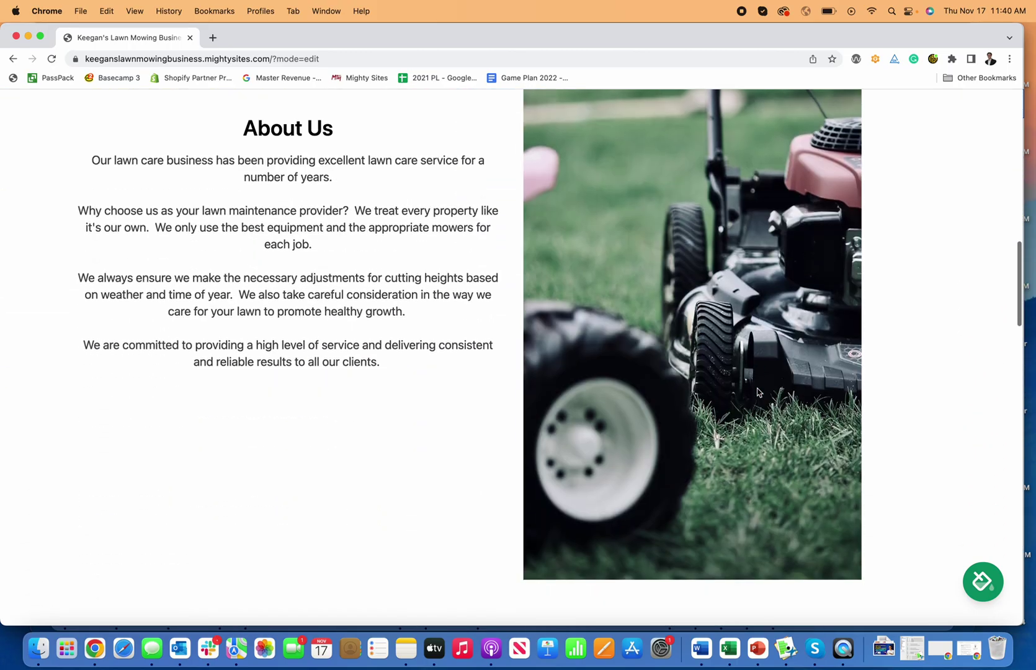
scroll(757, 392, "down", 20)
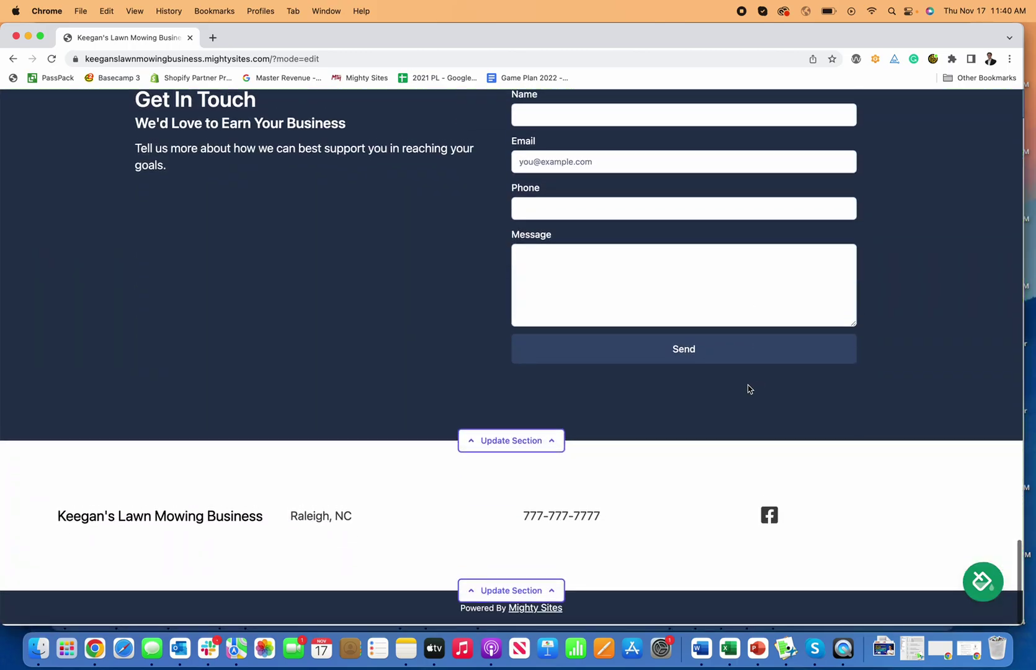
scroll(748, 389, "up", 8)
scroll(749, 385, "down", 5)
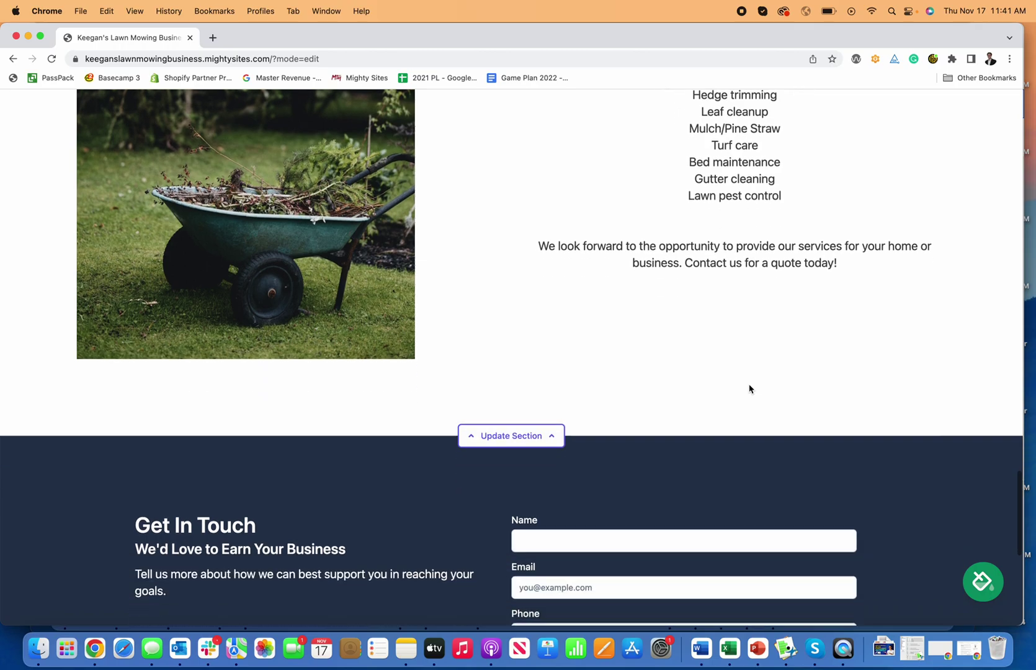
left_click(985, 580)
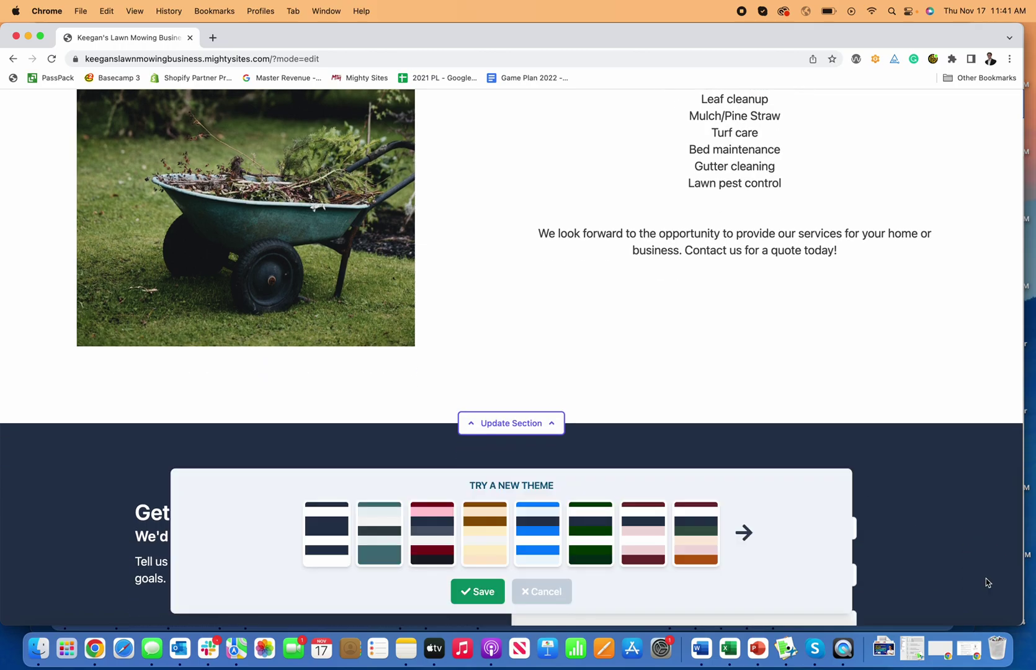
Preview the teal, dark green and last colour themes in the first row
left_click(392, 522)
left_click(597, 531)
scroll(627, 410, "down", 5)
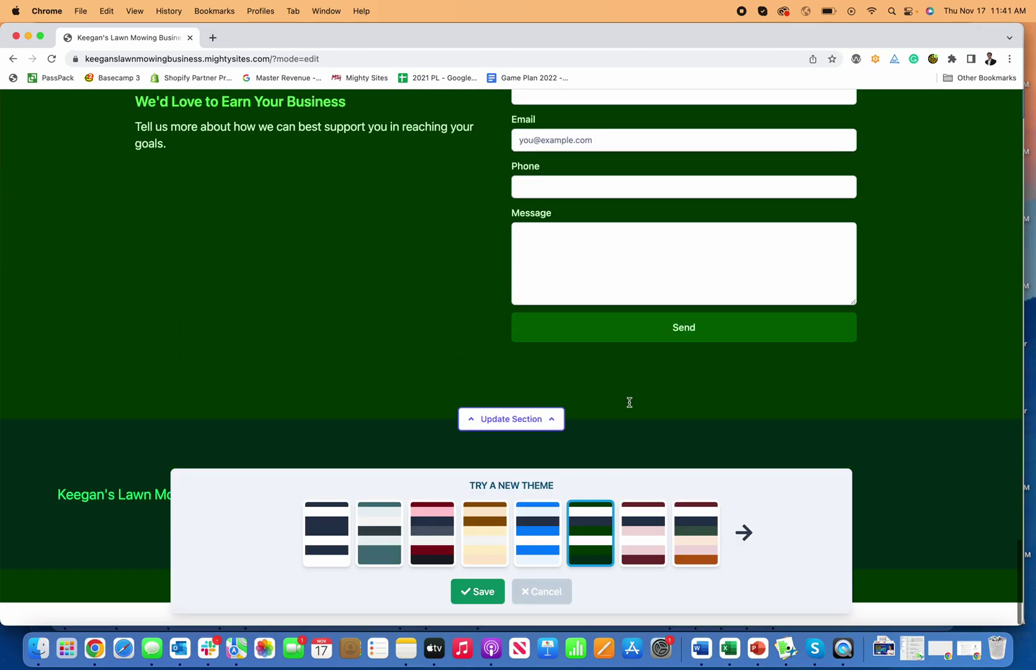
scroll(629, 403, "up", 15)
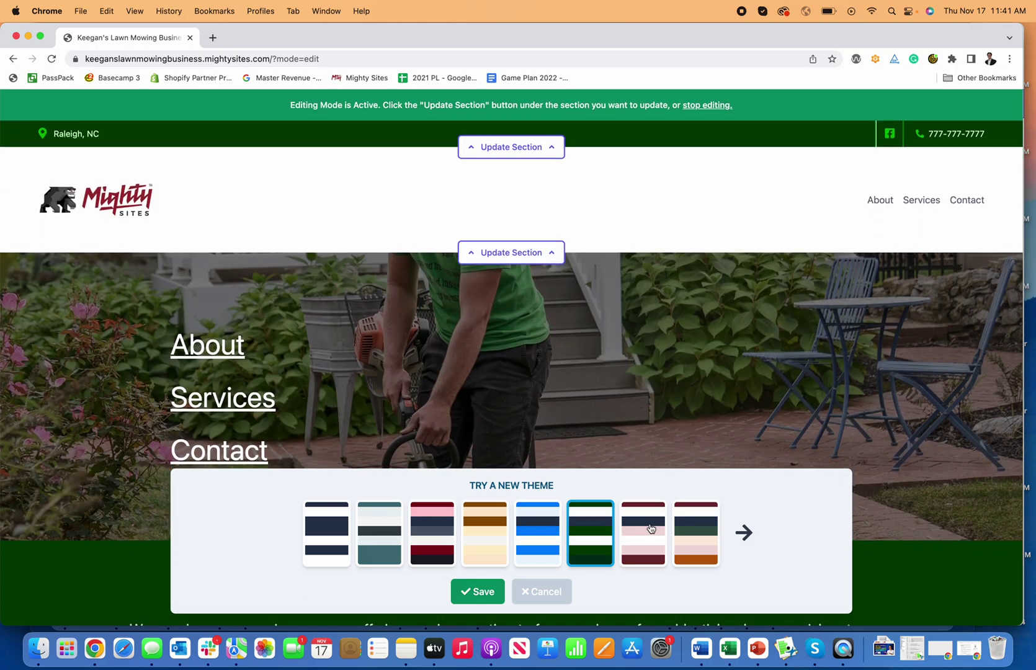
left_click(691, 529)
scroll(640, 405, "down", 5)
scroll(642, 408, "up", 6)
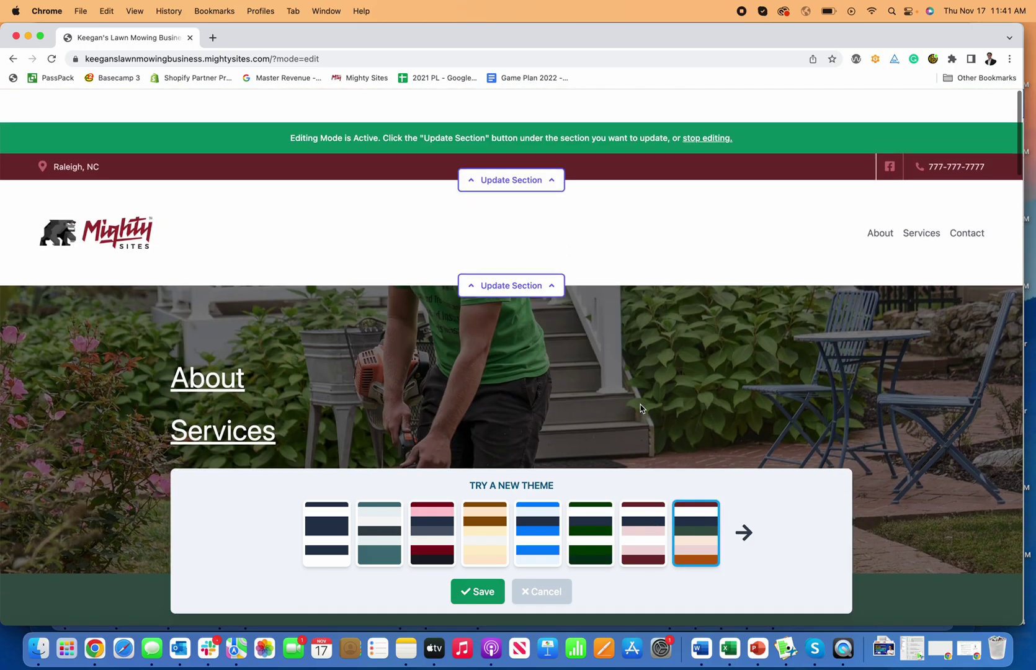
scroll(641, 409, "down", 1)
Preview the next set of themes: dark red, pink, beige, blue and dark purple
left_click(745, 532)
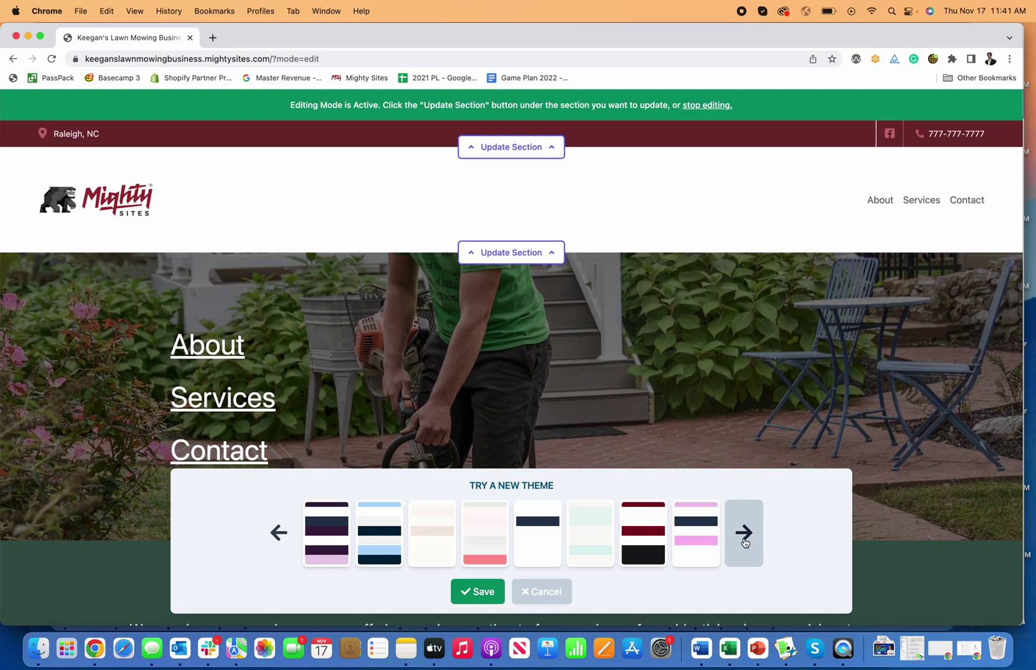
left_click(631, 554)
scroll(638, 435, "down", 10)
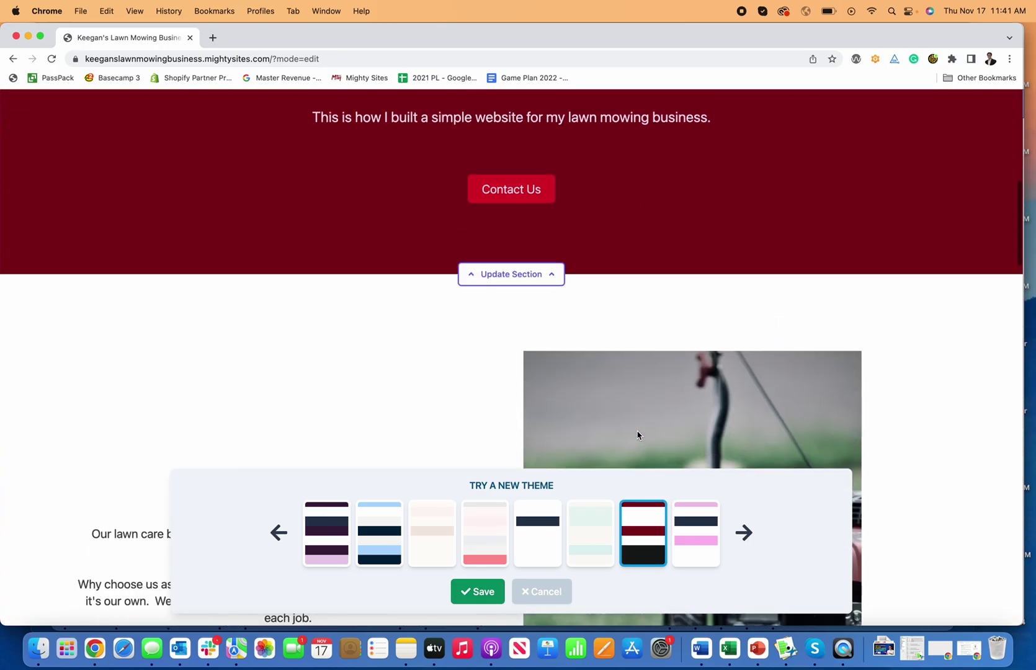
scroll(638, 434, "up", 10)
left_click(687, 526)
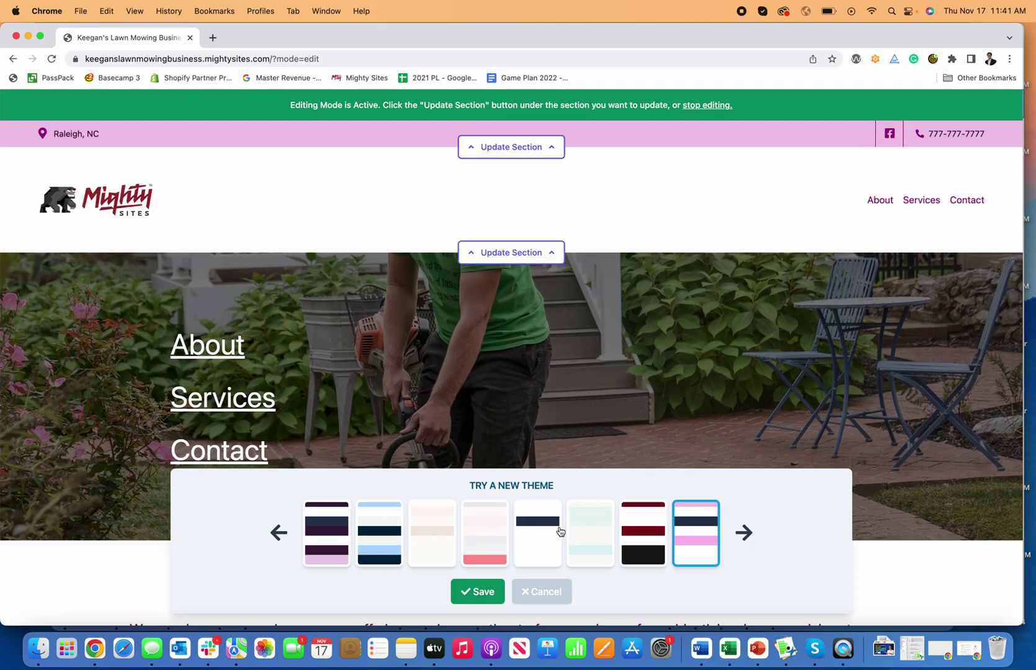
left_click(435, 537)
left_click(369, 548)
left_click(329, 539)
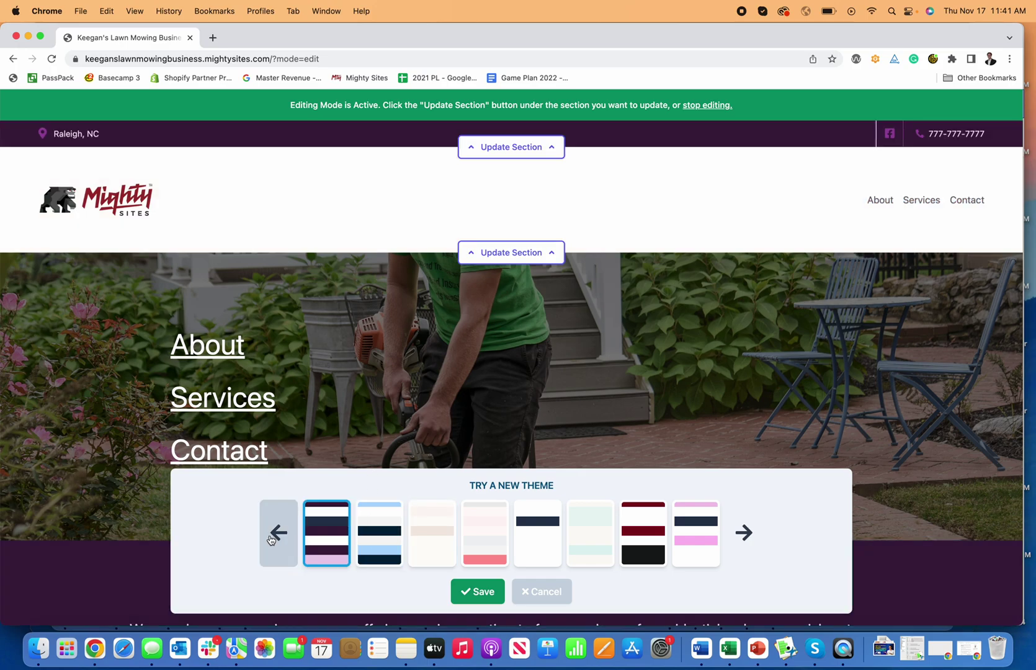
Return to the first theme set, select dark green, and save it
left_click(279, 532)
left_click(607, 547)
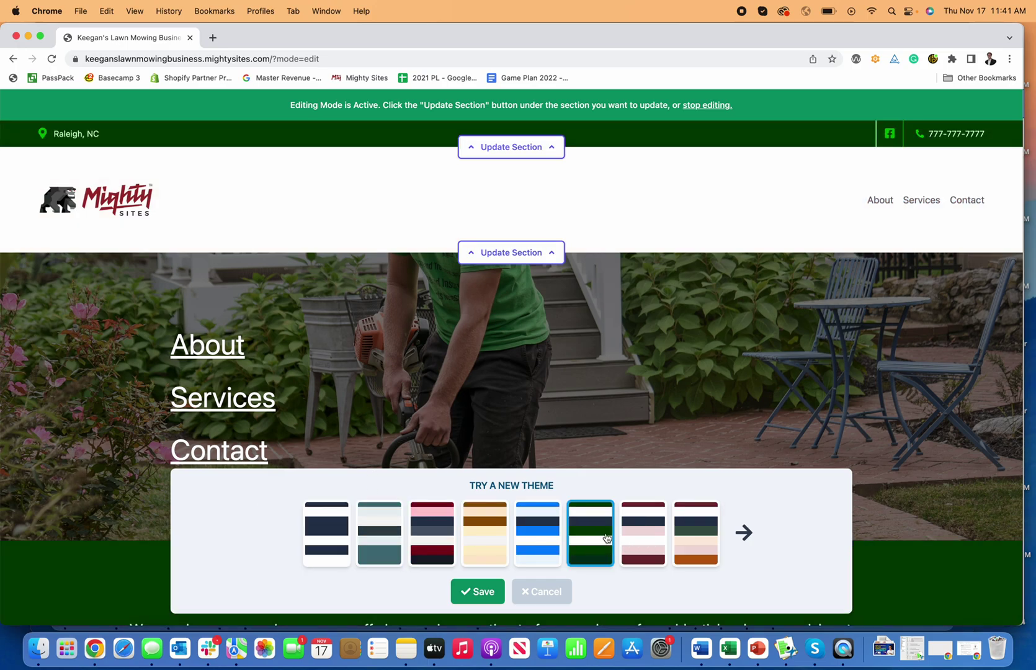
scroll(593, 410, "down", 10)
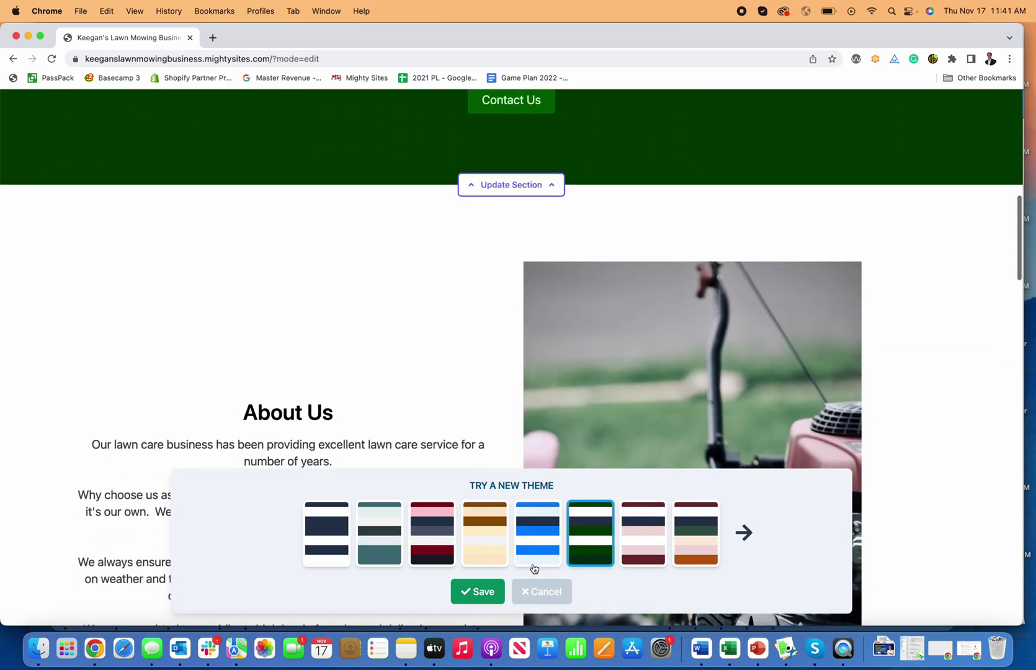
left_click(484, 592)
scroll(656, 489, "down", 7)
scroll(656, 490, "down", 15)
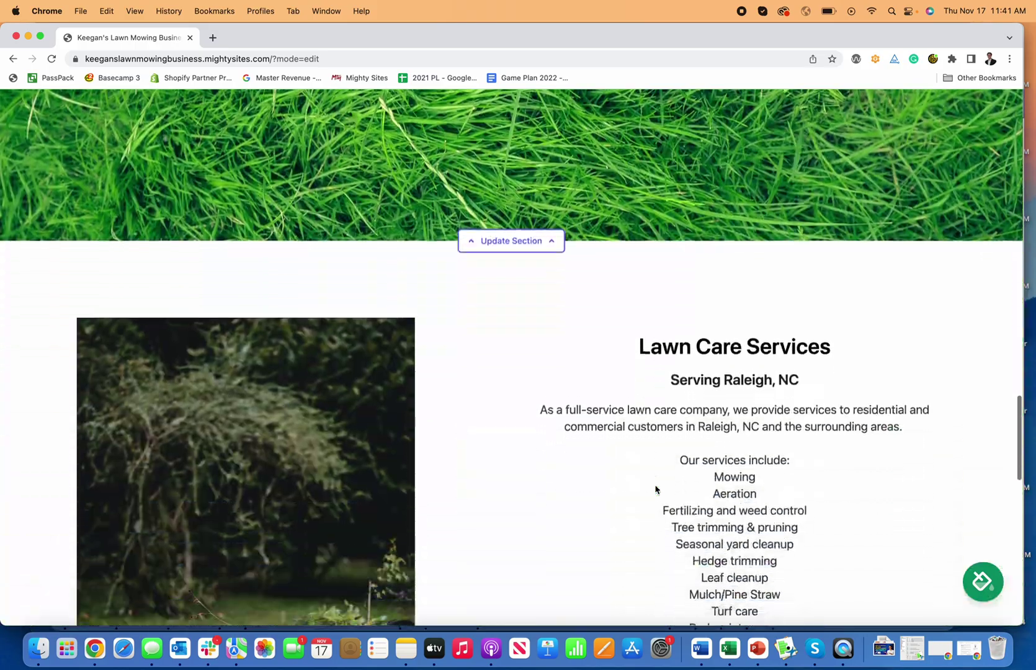
scroll(656, 490, "up", 20)
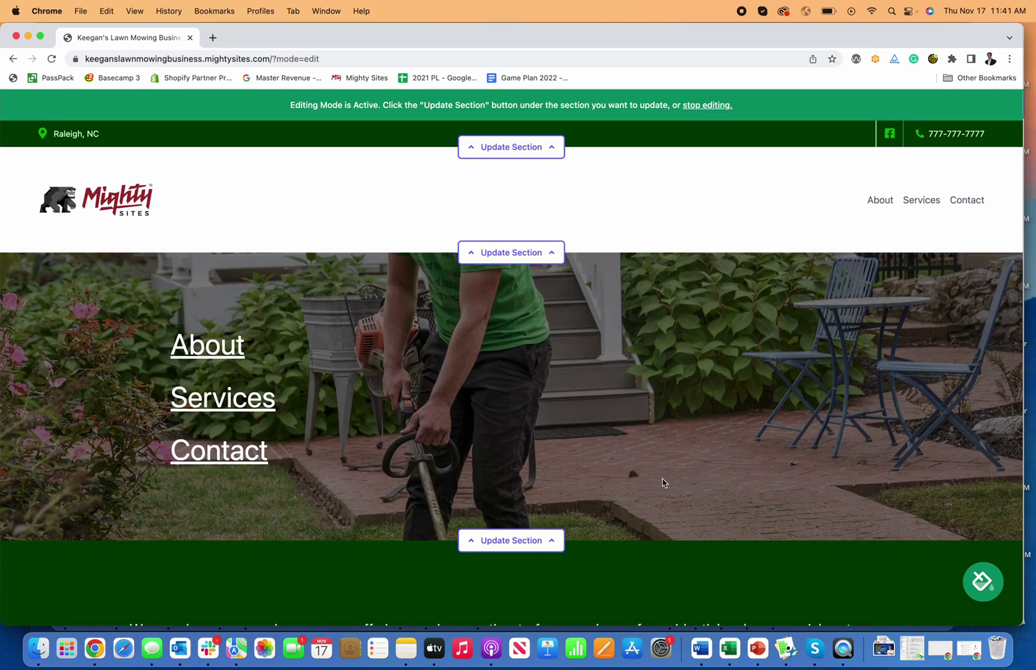
scroll(658, 487, "down", 10)
scroll(663, 483, "down", 10)
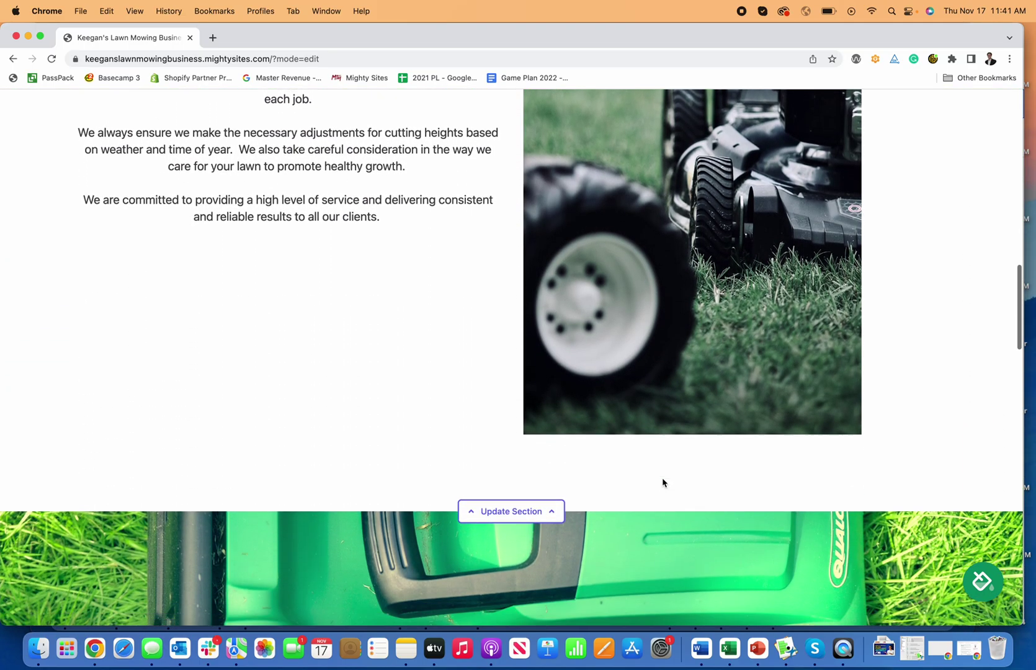
scroll(663, 483, "down", 15)
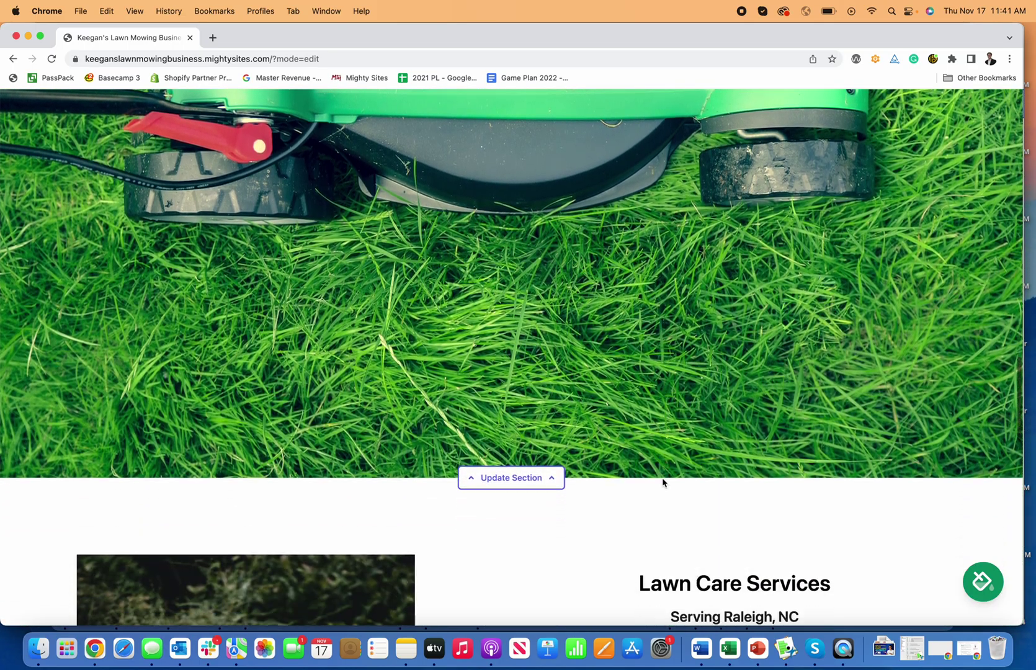
scroll(658, 482, "down", 5)
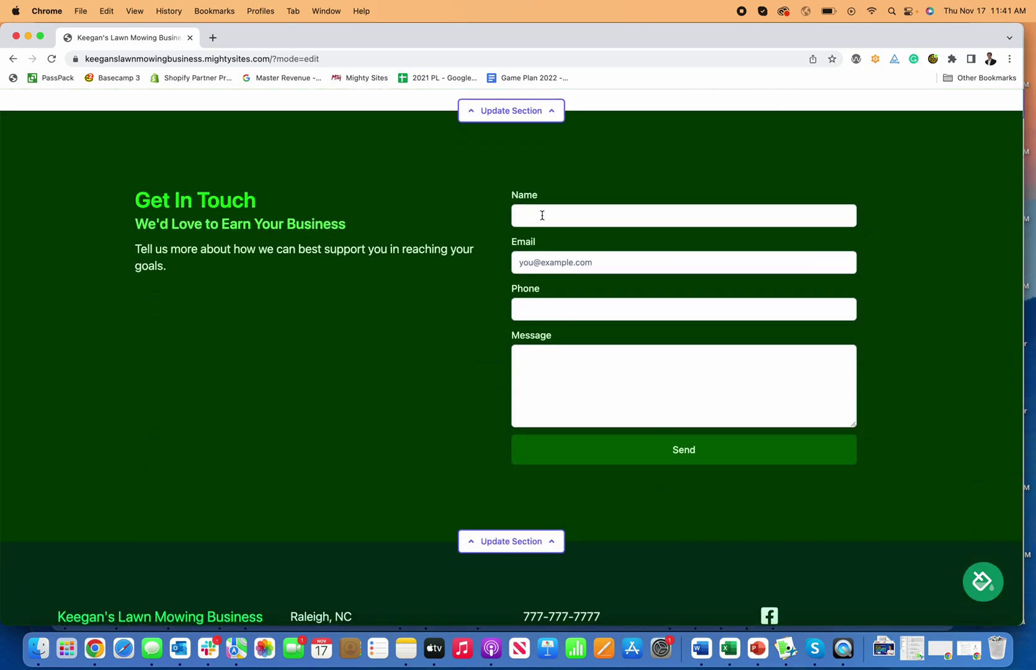
Fill the contact form with a test name, e-mail address, phone number and message, and send it
left_click(543, 215)
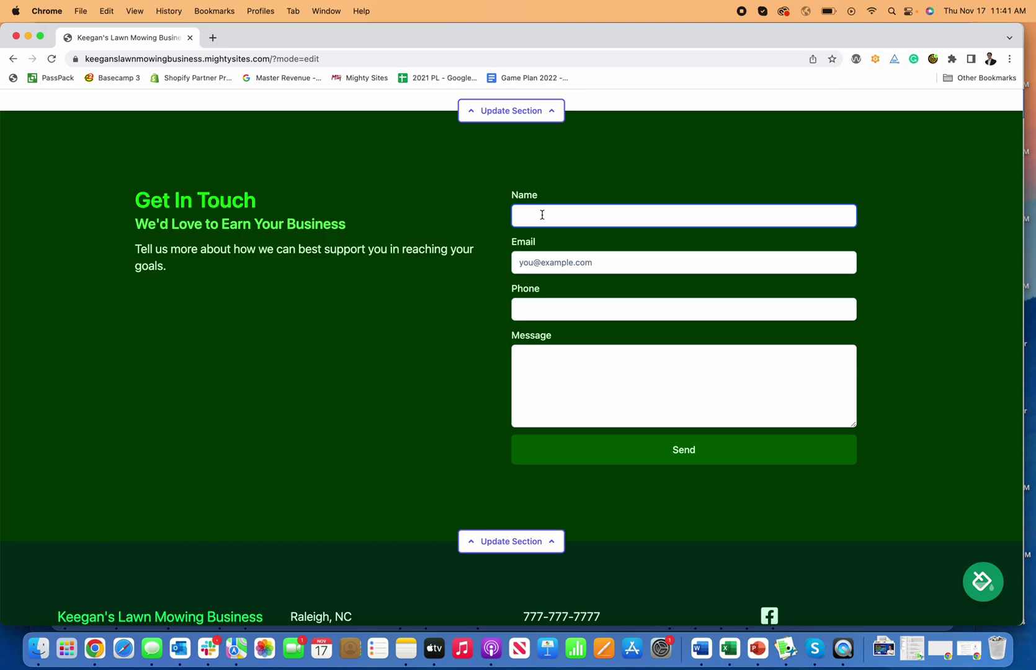
left_click(519, 262)
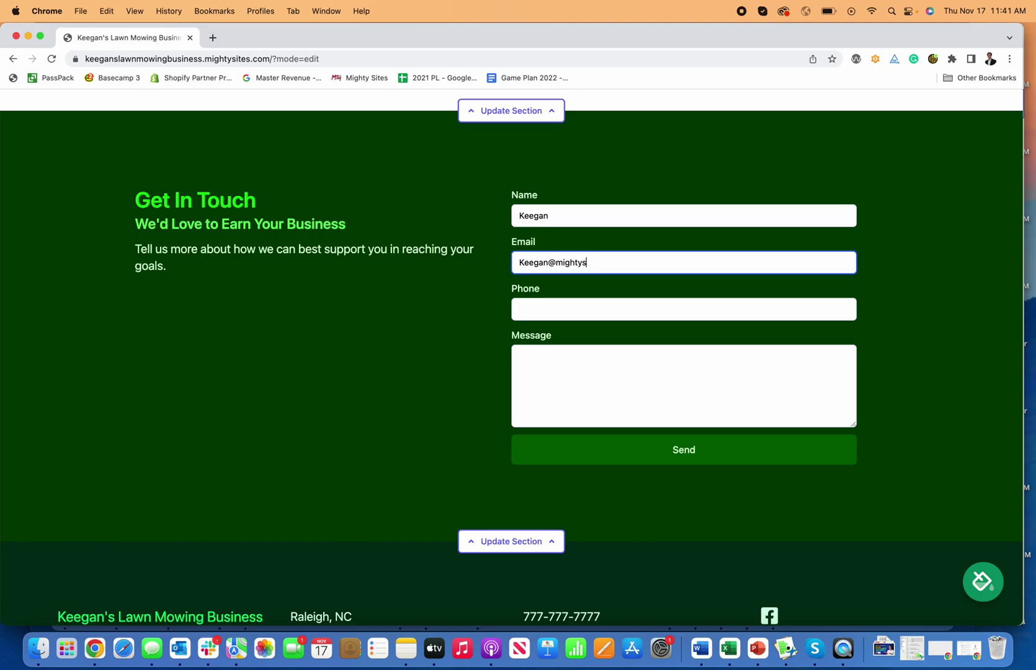
key("Tab")
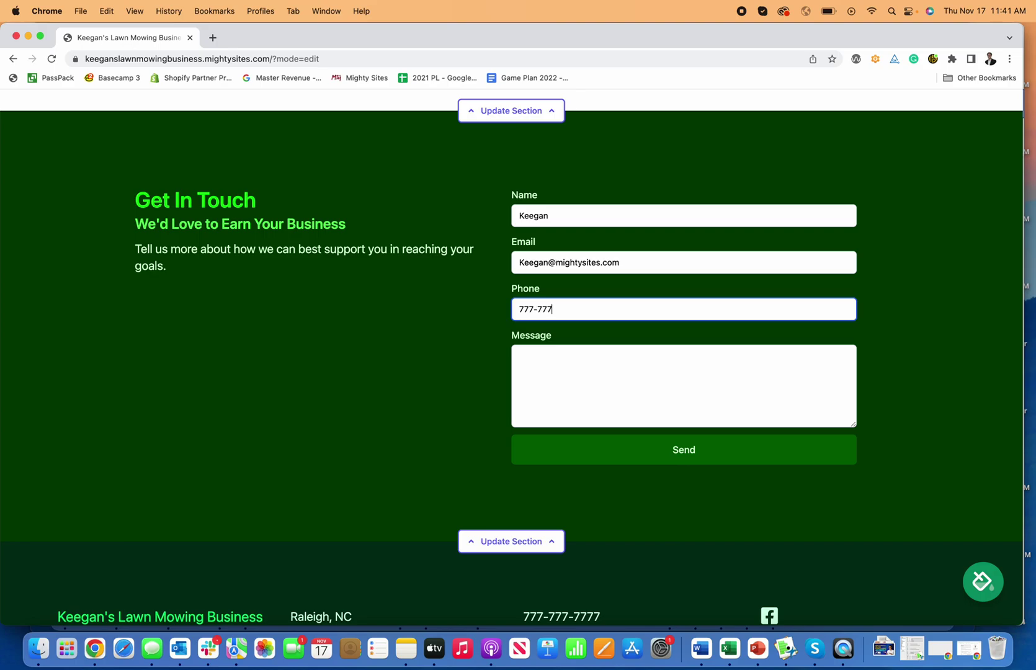
left_click(520, 356)
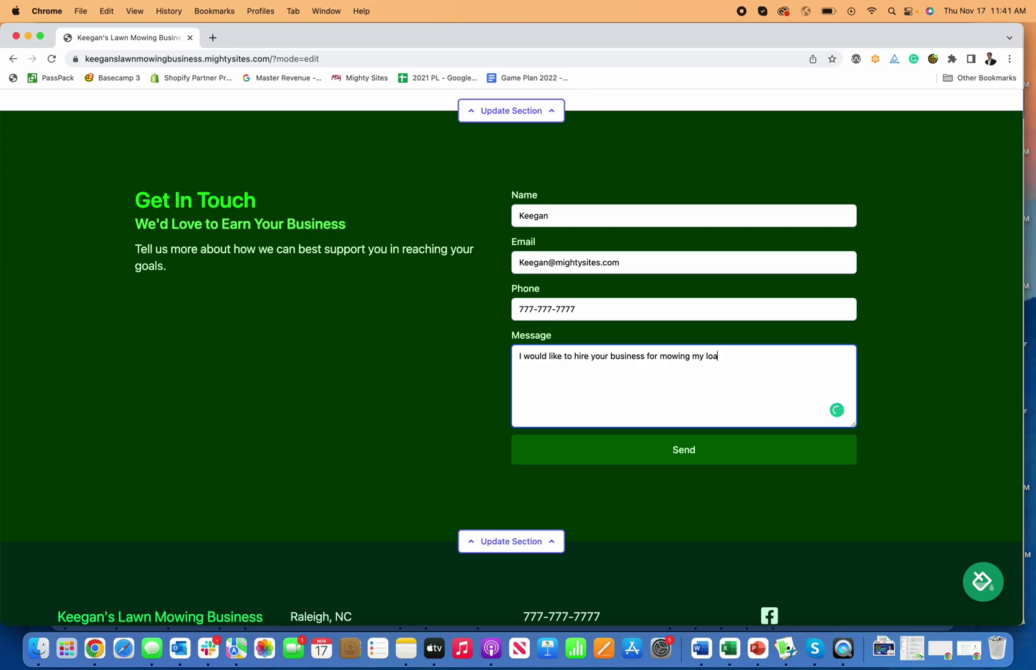
left_click(681, 446)
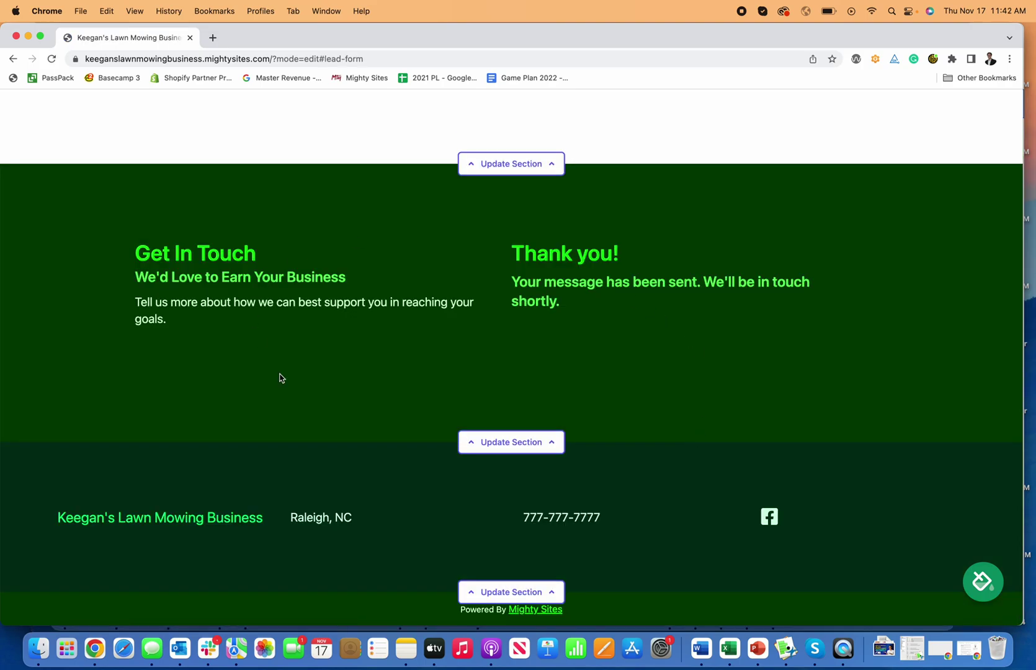
Stop editing the website and open its Site Dashboard
scroll(590, 314, "up", 15)
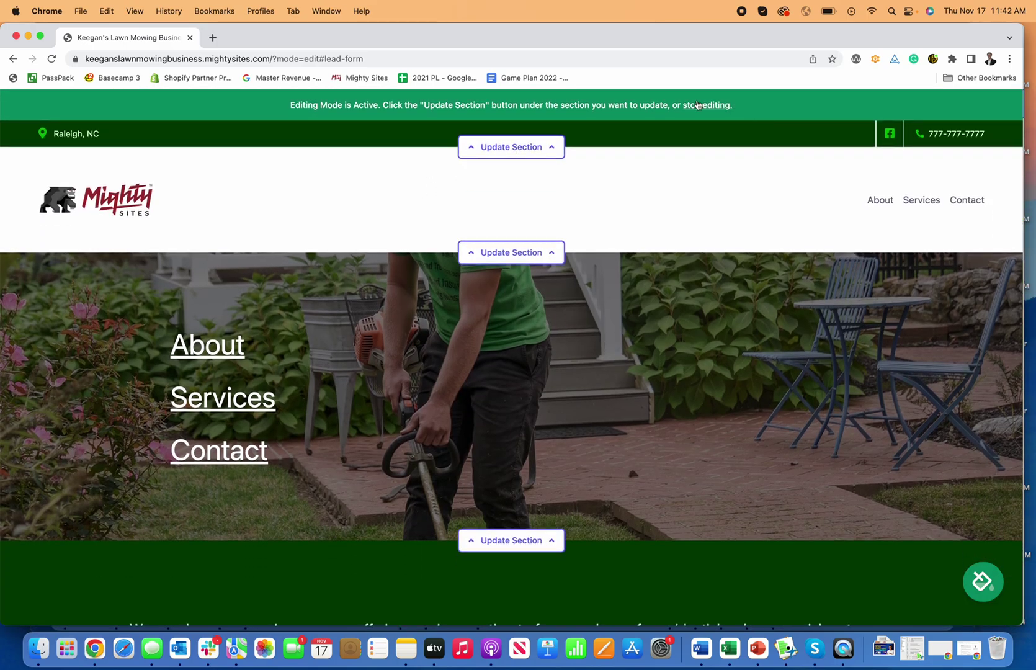
left_click(697, 106)
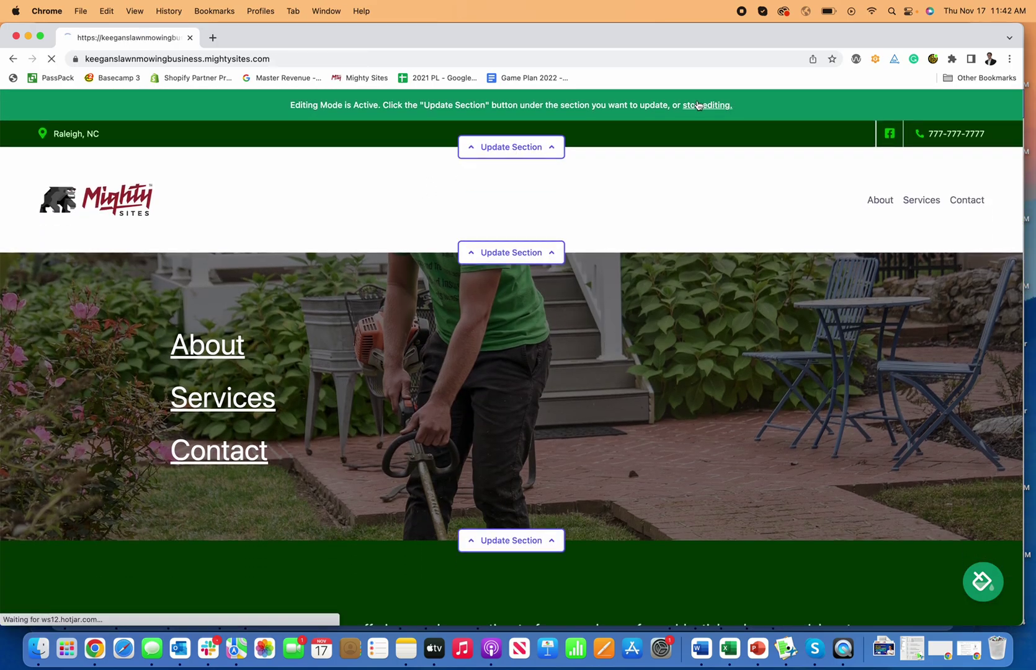
left_click(622, 108)
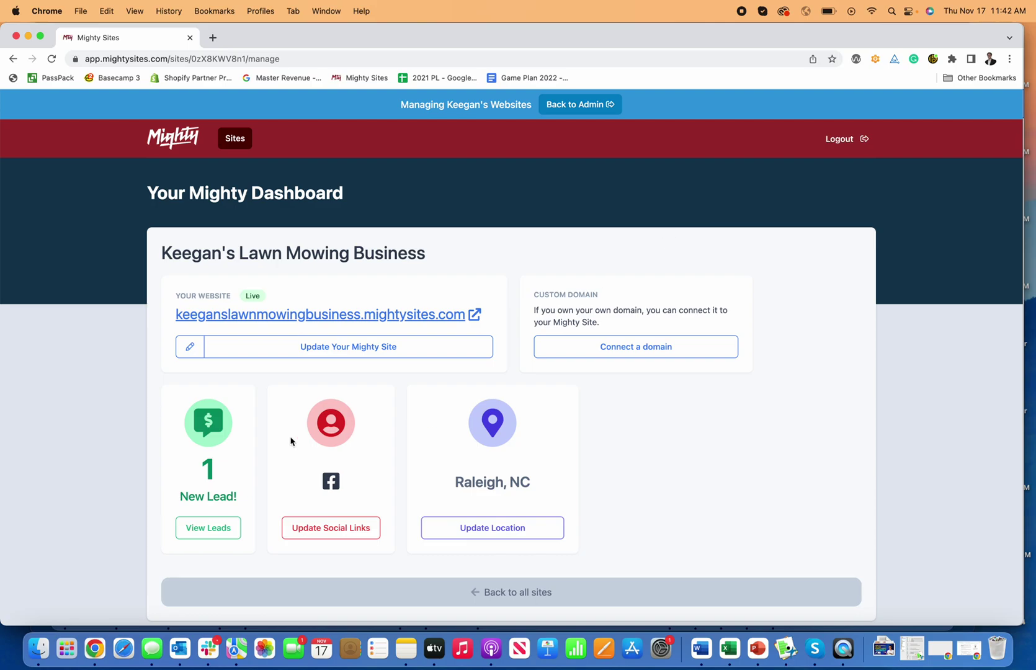
View the leads list and the full details of the test lead
left_click(213, 521)
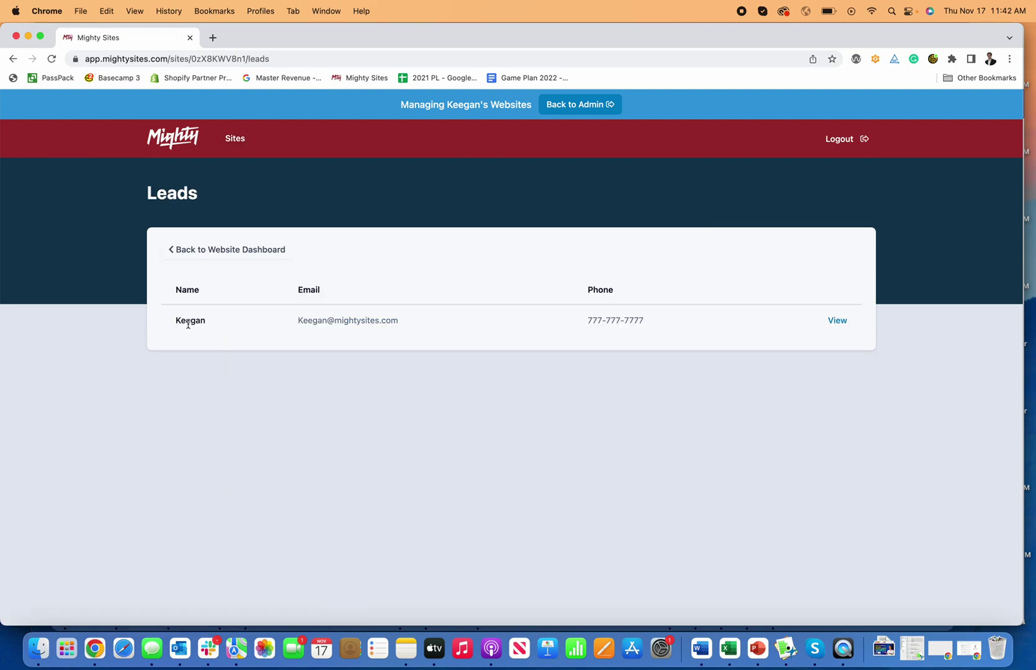
left_click(834, 321)
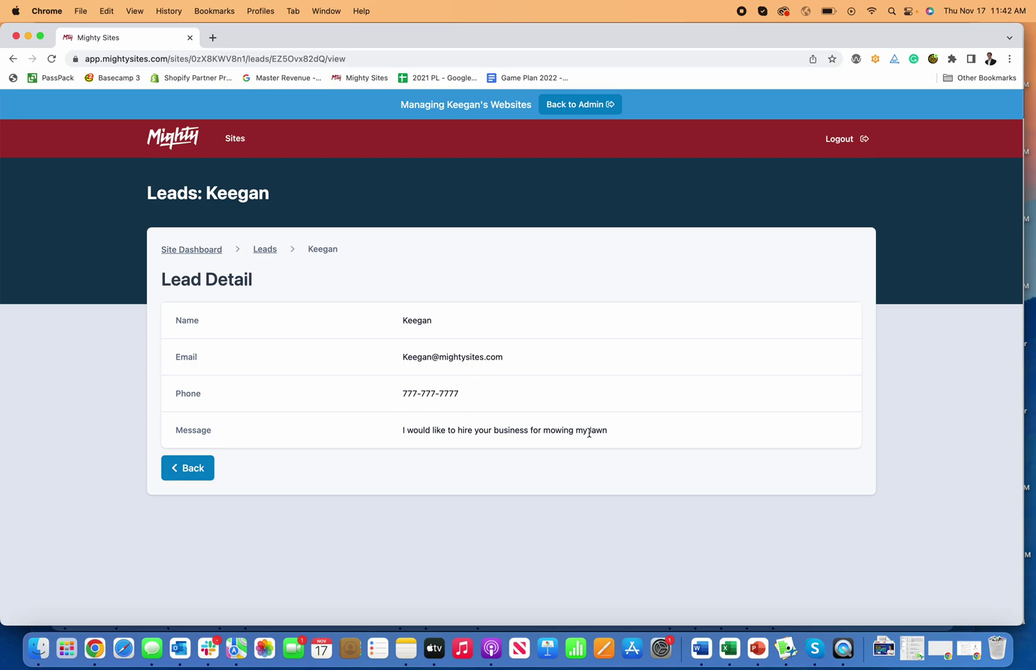
left_click(264, 250)
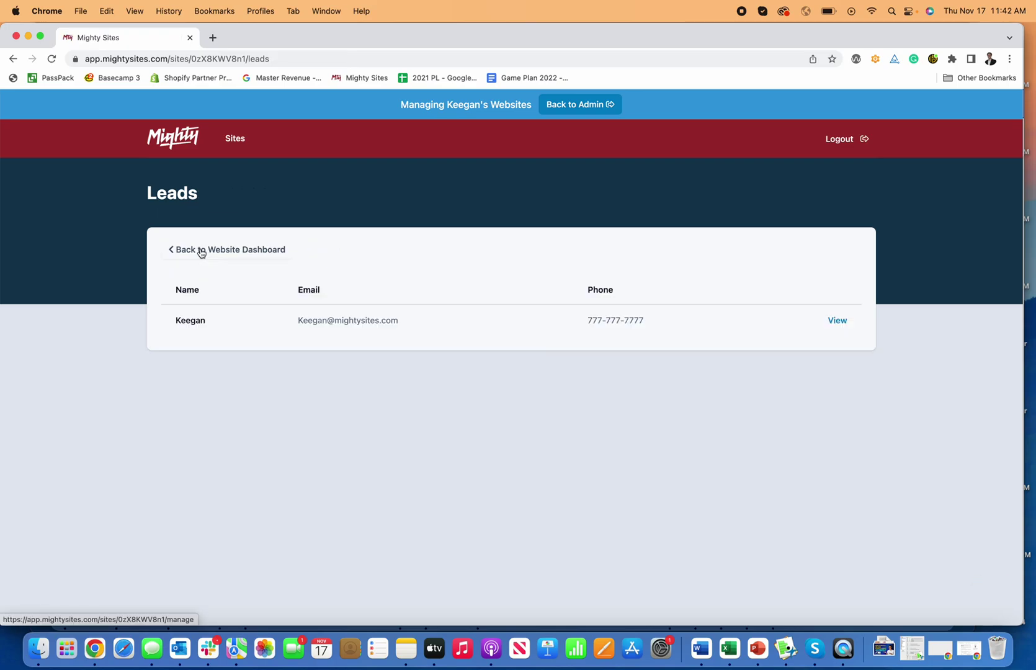
Return to the website dashboard and reopen the site editor
left_click(201, 251)
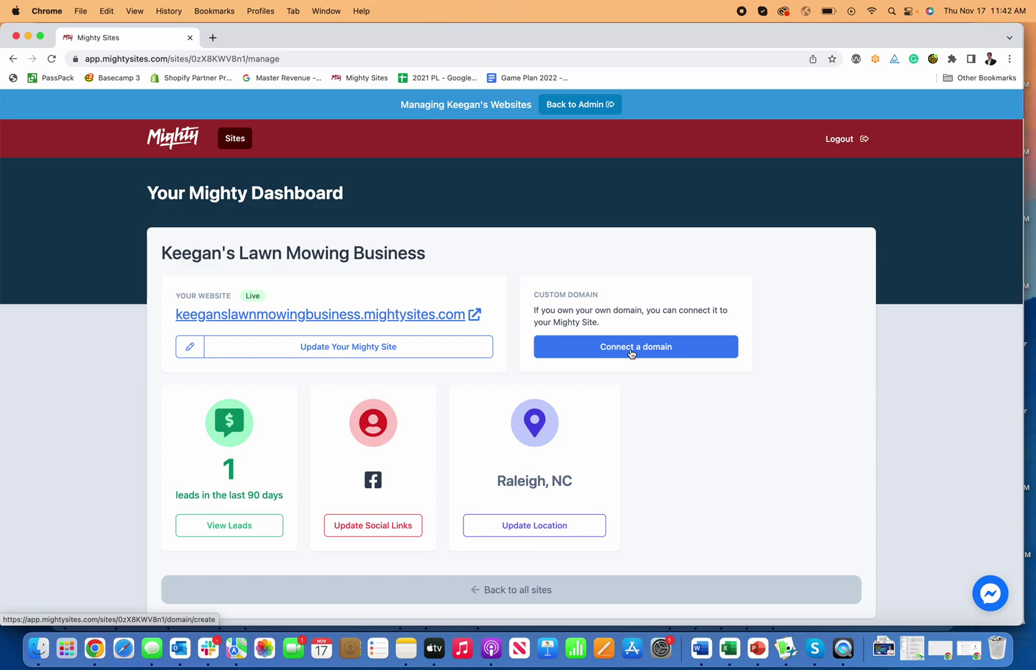
left_click(631, 353)
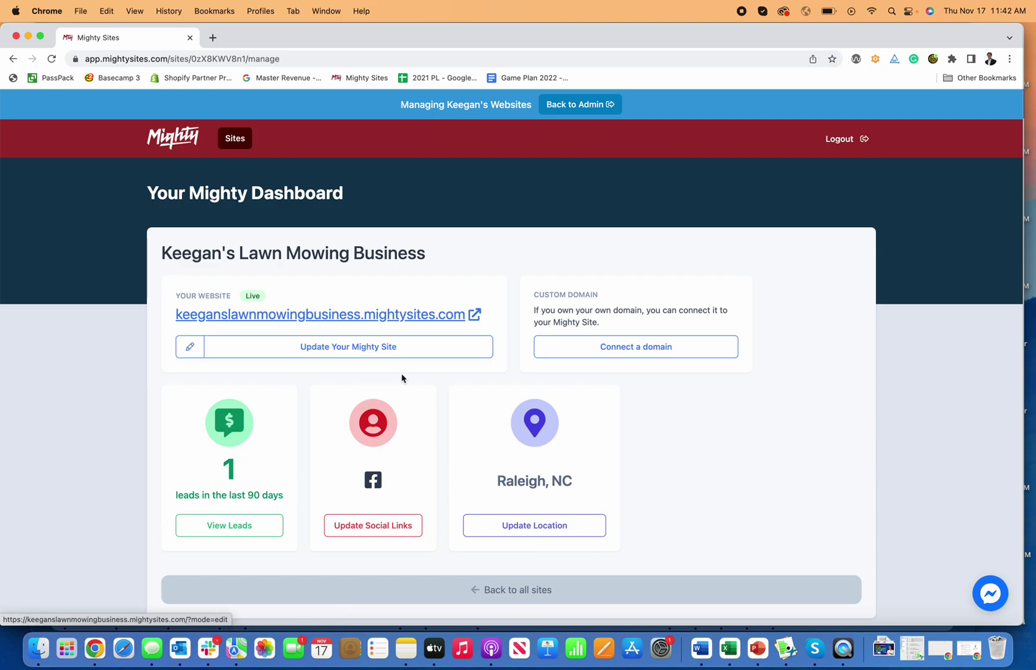
left_click(364, 354)
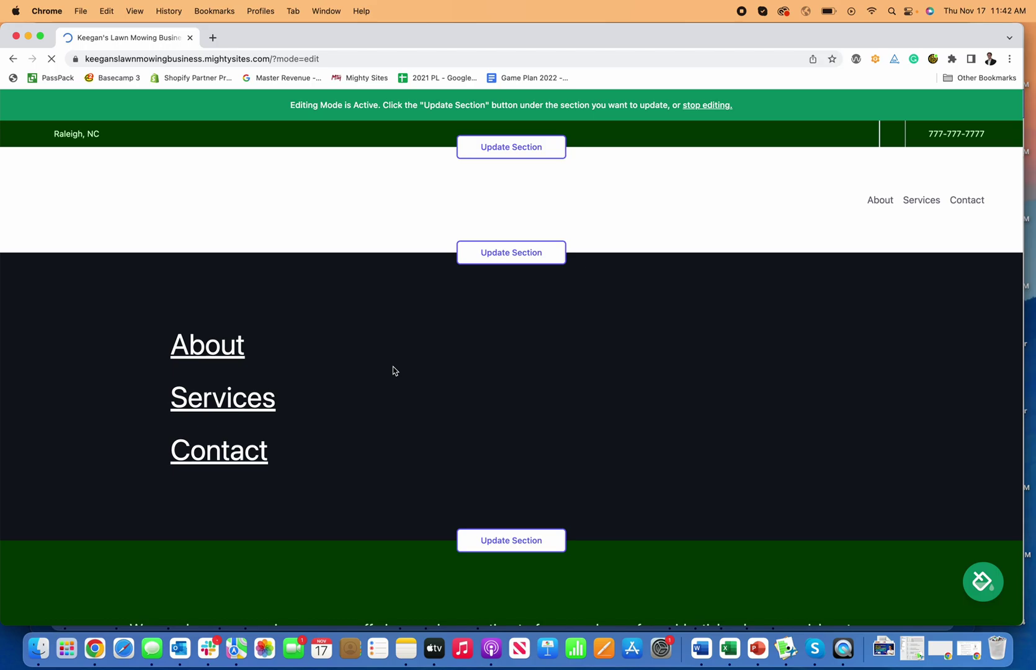
scroll(631, 587, "down", 10)
scroll(632, 586, "down", 15)
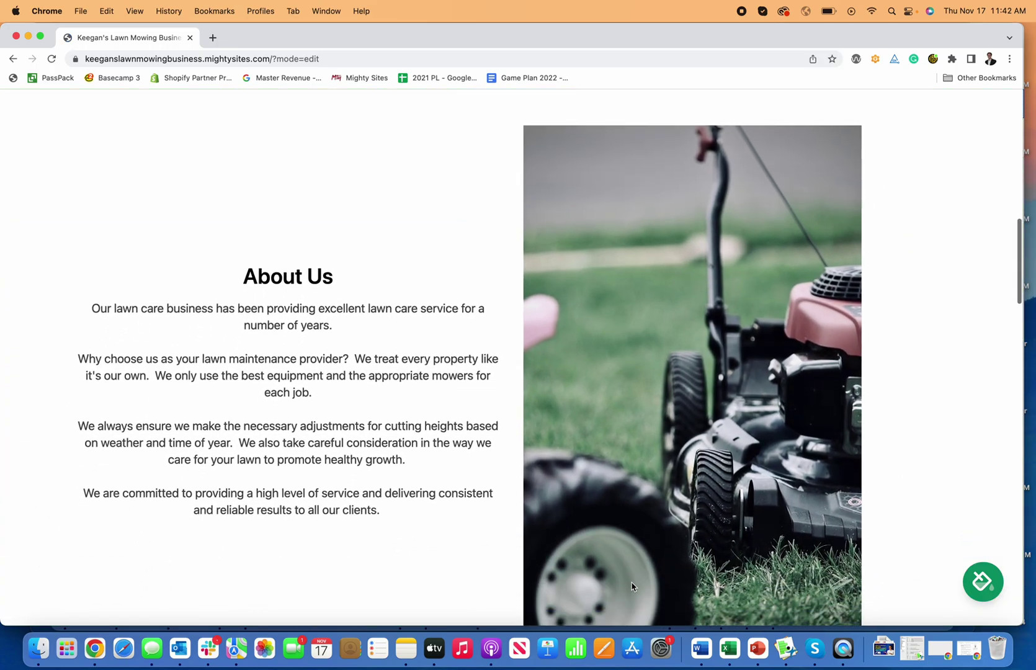
scroll(632, 586, "down", 10)
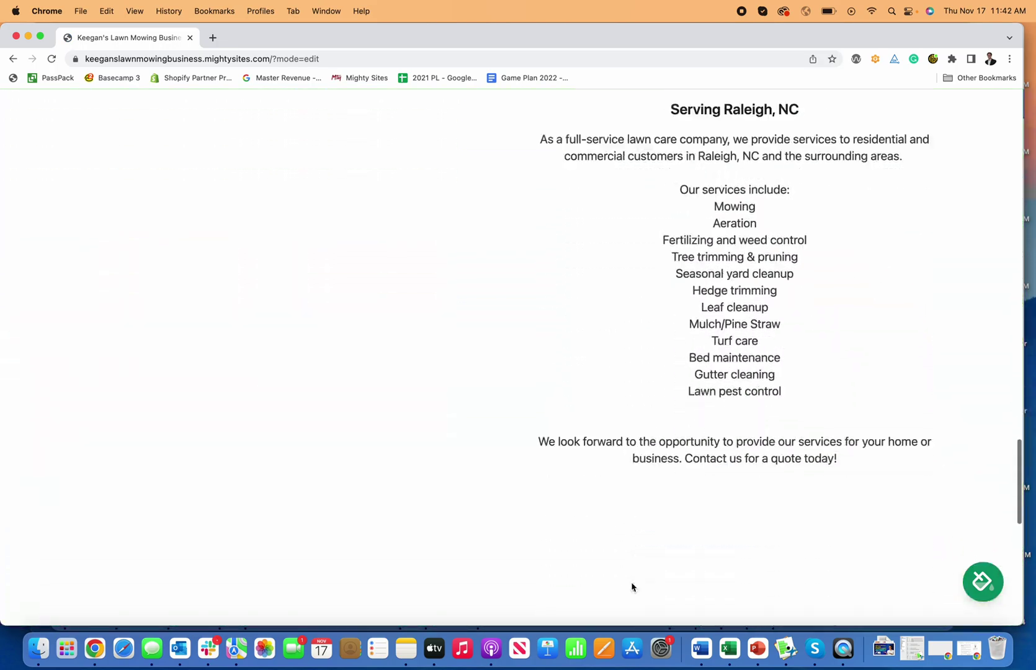
scroll(632, 587, "down", 3)
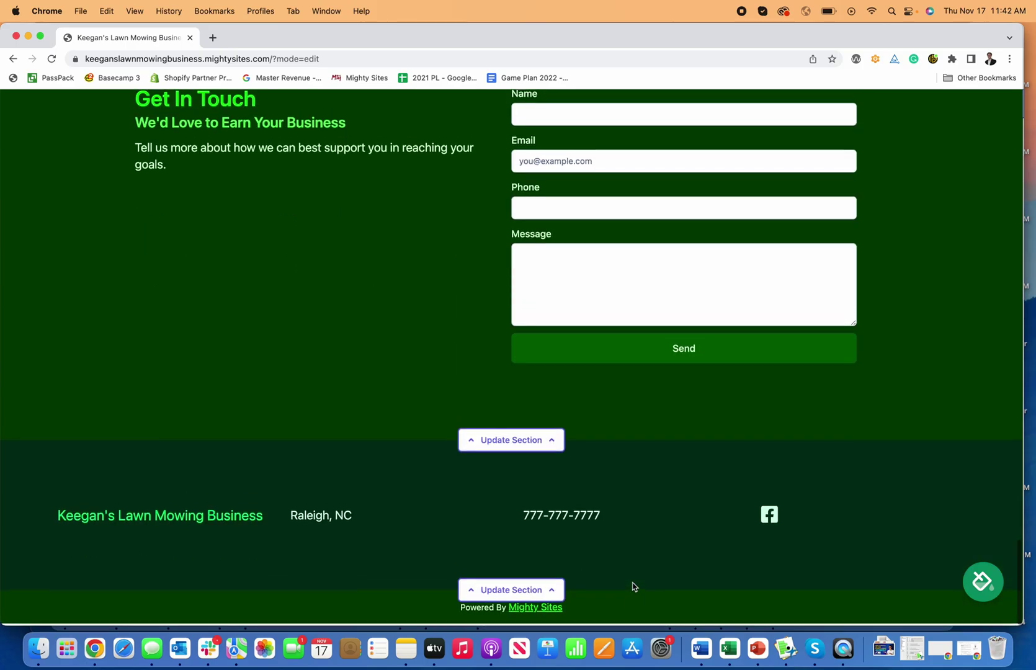
scroll(632, 587, "up", 20)
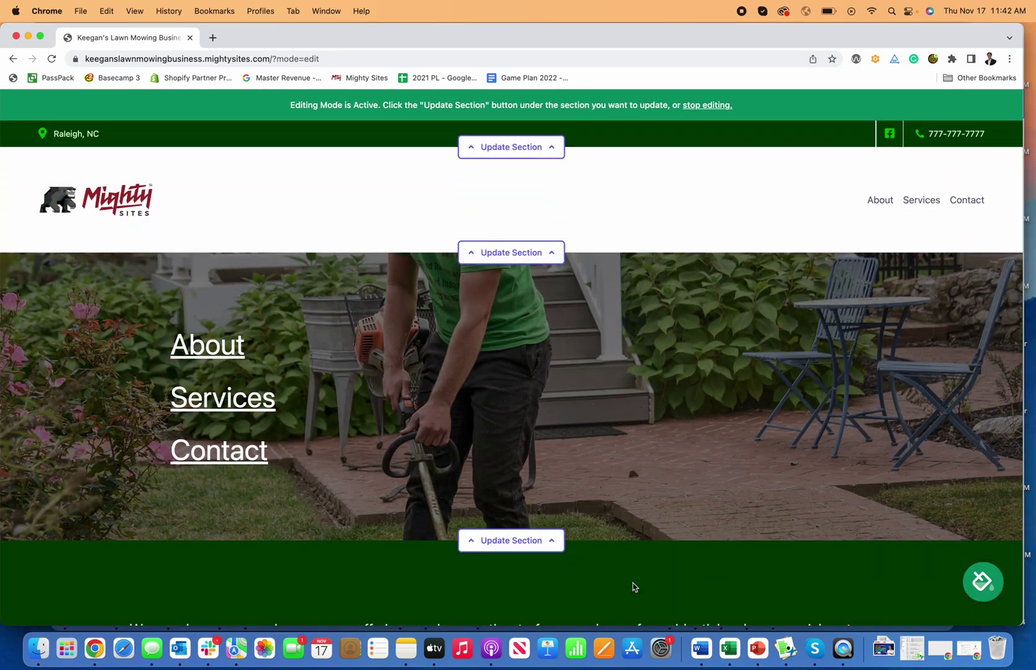